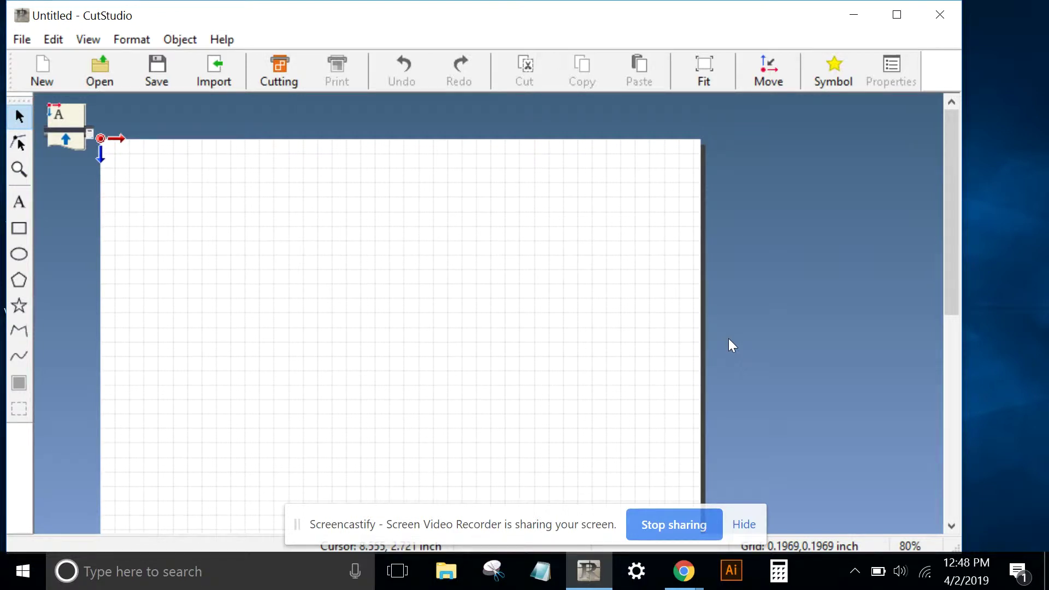
- Add the word 'Raiders' as text on the page, correcting the typos
scroll(335, 269, down, 5)
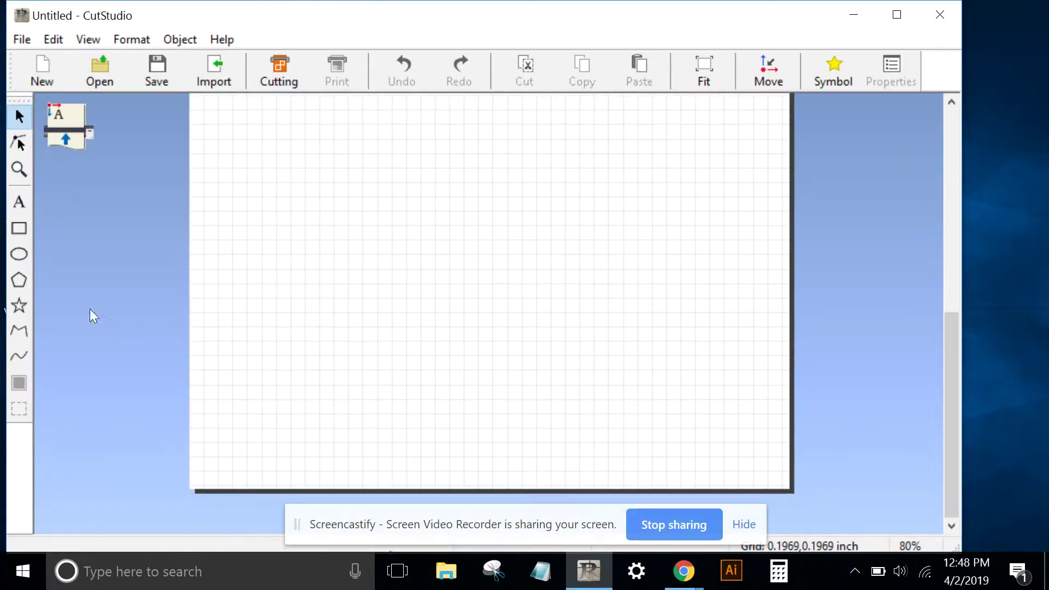
click(16, 203)
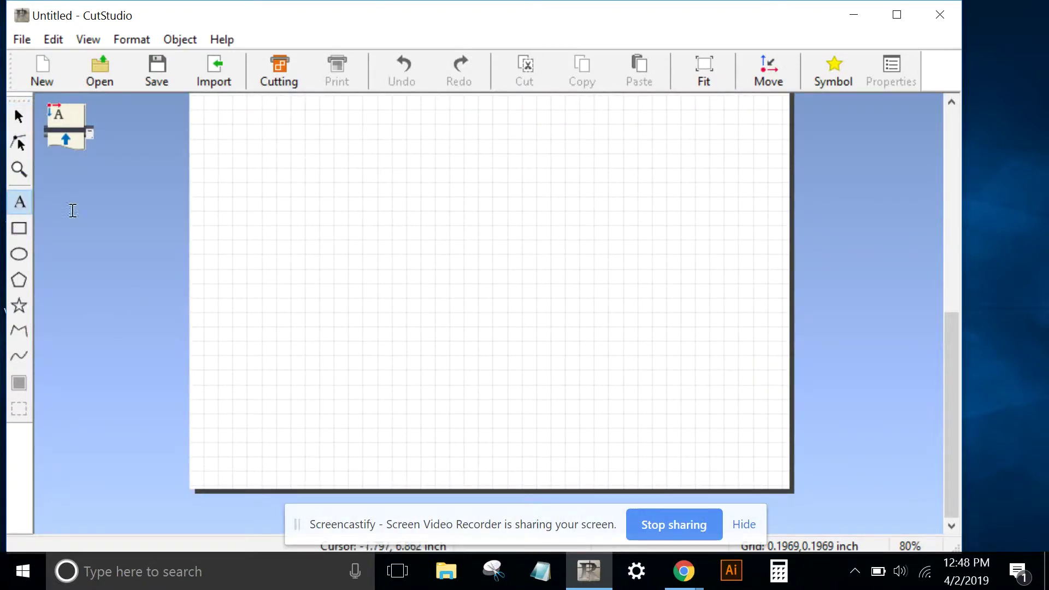
click(319, 260)
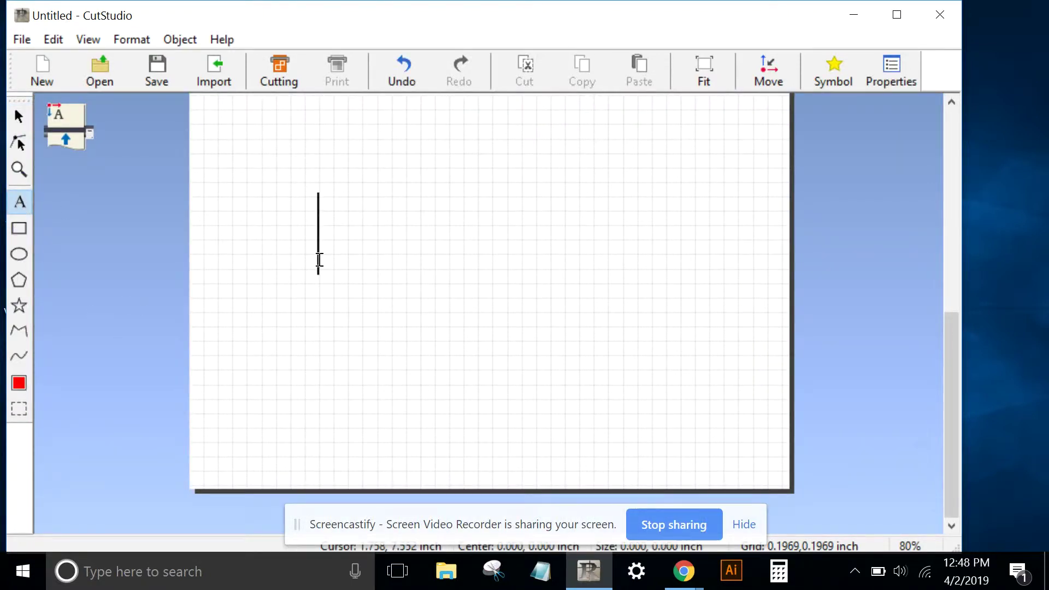
text(rAIDER)
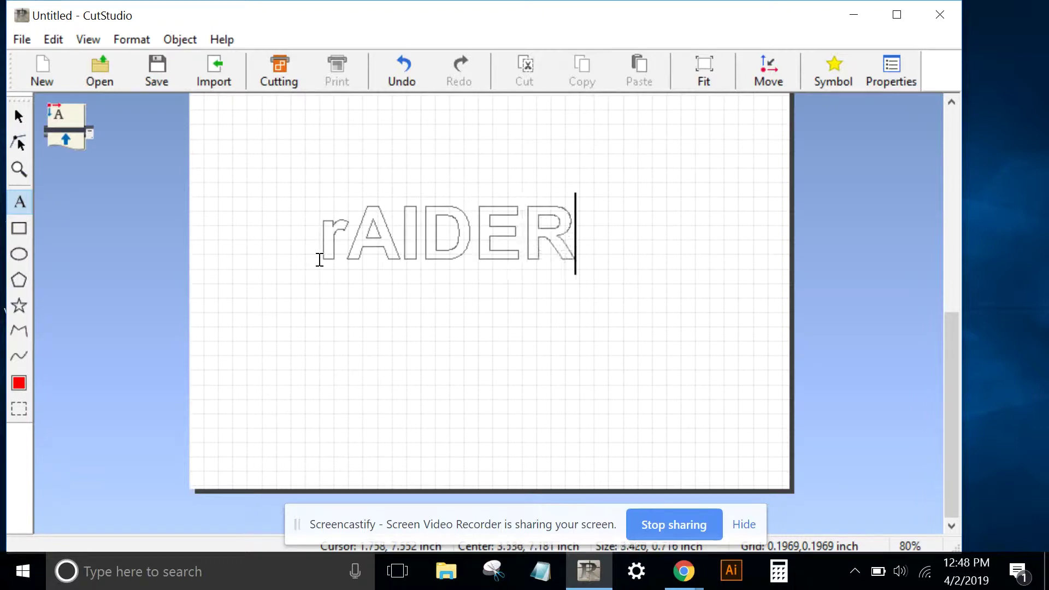
key(BackSpace)
key(BackSpace)
key(BackSpace)
key(BackSpace)
key(BackSpace)
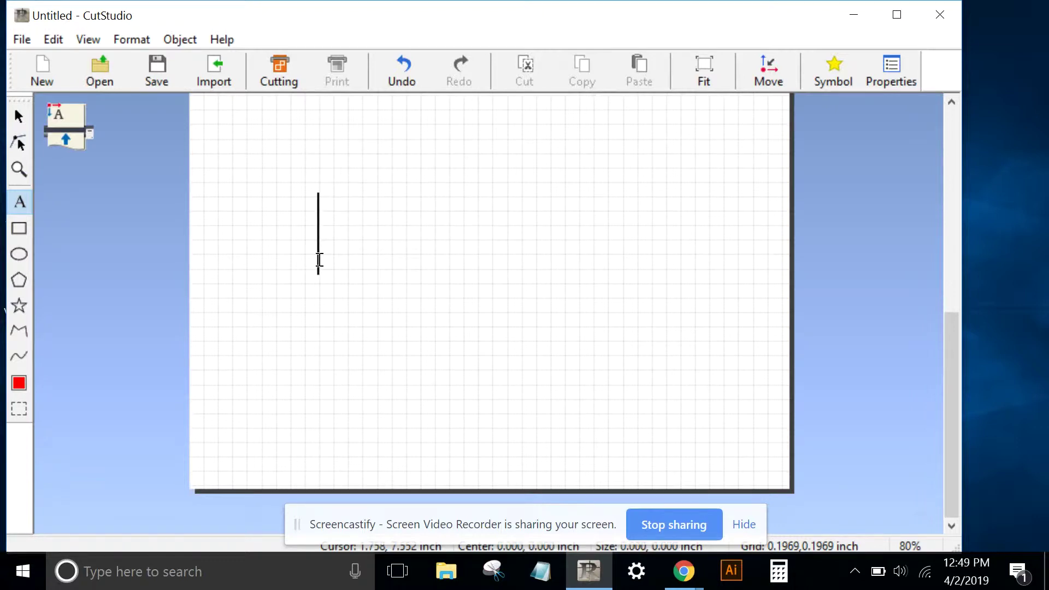
text(raidefrs)
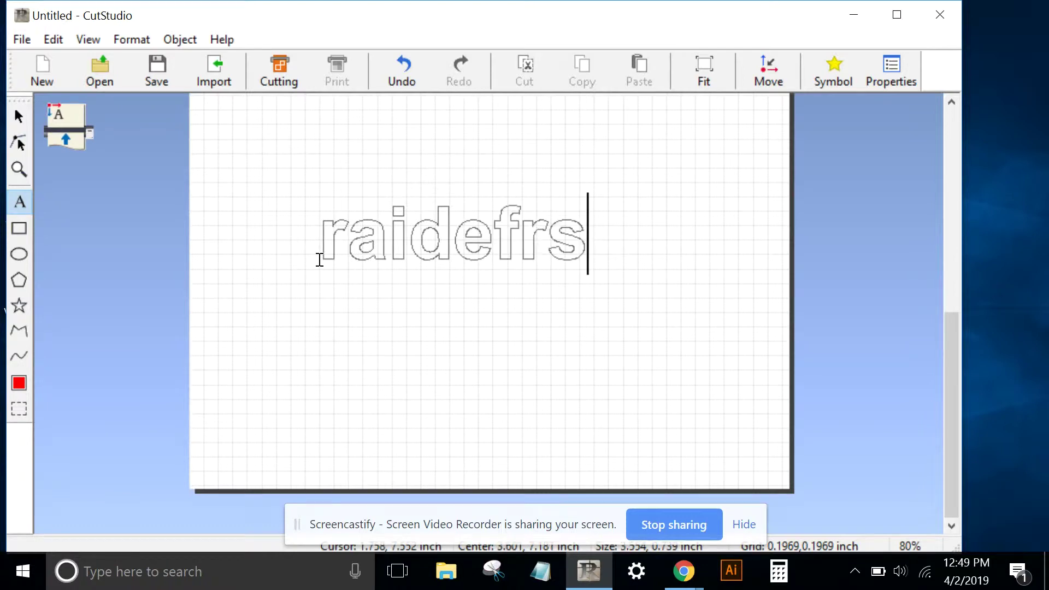
key(BackSpace)
key(BackSpace)
key(BackSpace)
key(BackSpace)
key(BackSpace)
key(BackSpace)
key(BackSpace)
key(BackSpace)
text(Raiders)
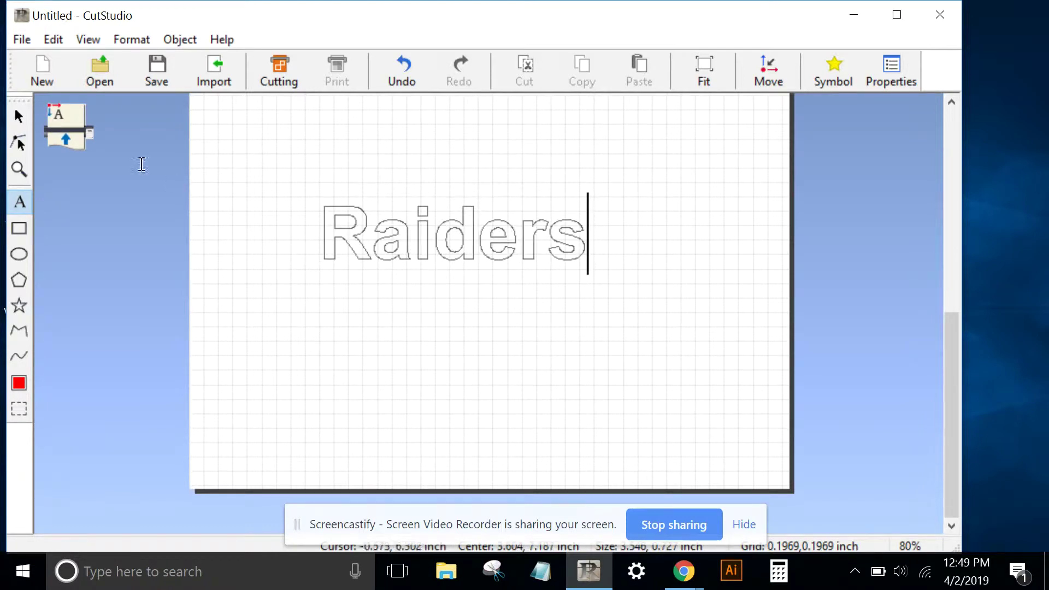
- Set the Raiders text to Berlin Sans FB Demi and drag it lower and left
click(19, 116)
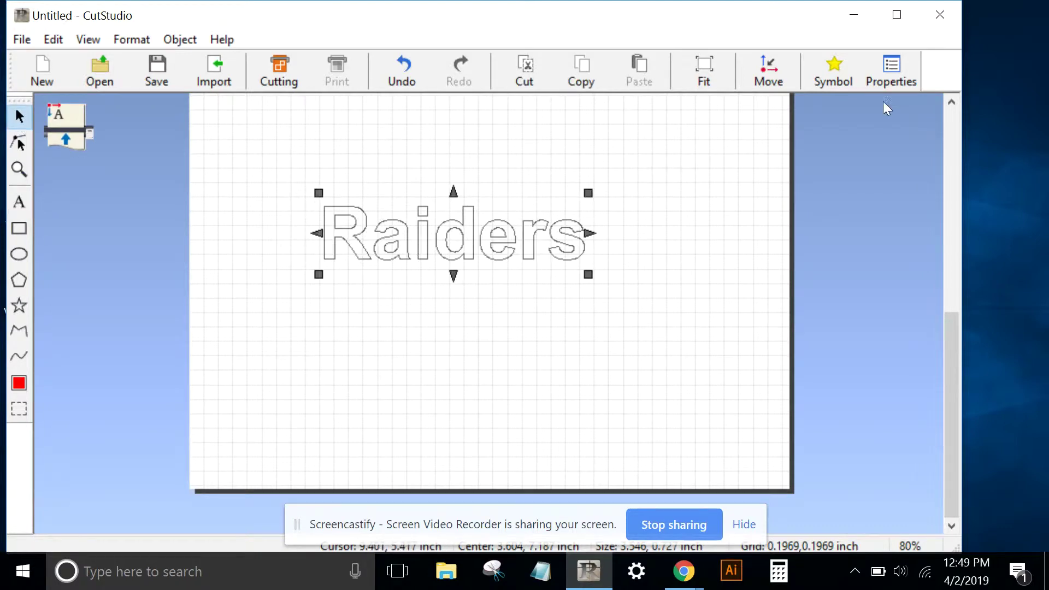
click(894, 72)
click(522, 135)
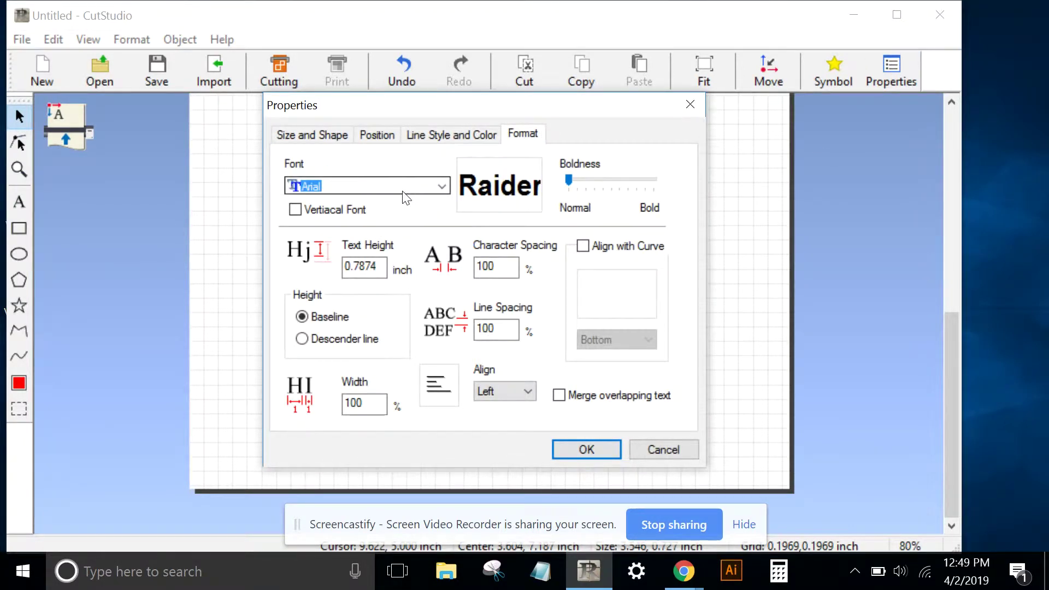
scroll(403, 193, down, 1)
scroll(404, 197, down, 1)
scroll(404, 196, down, 8)
scroll(404, 197, down, 1)
scroll(404, 197, down, 2)
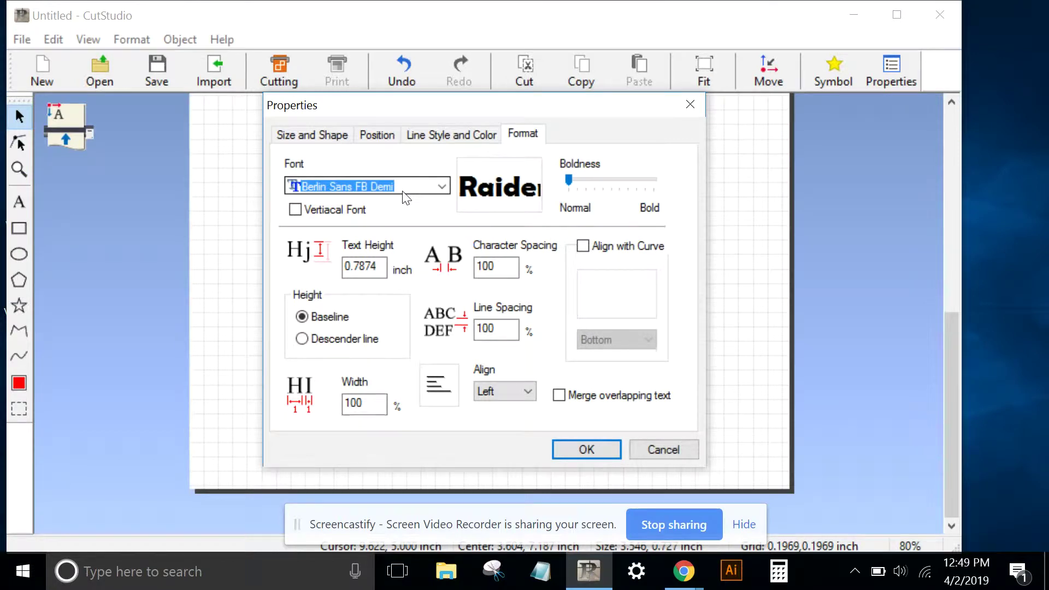
click(595, 447)
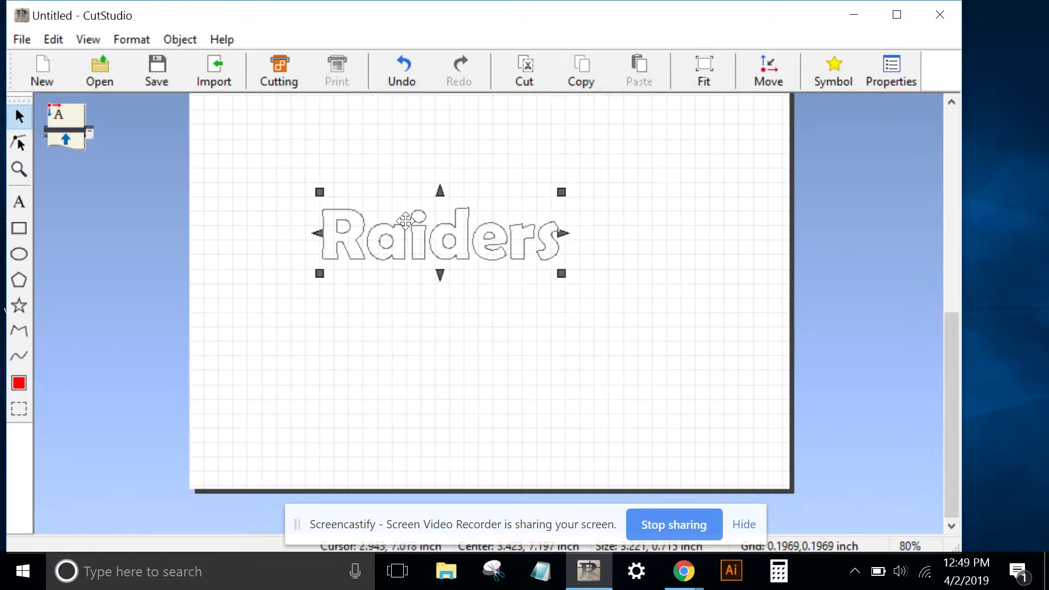
drag(418, 245, 389, 322)
- Convert the 3.221 by 0.715 inch Raiders lettering to polyline outlines
click(530, 231)
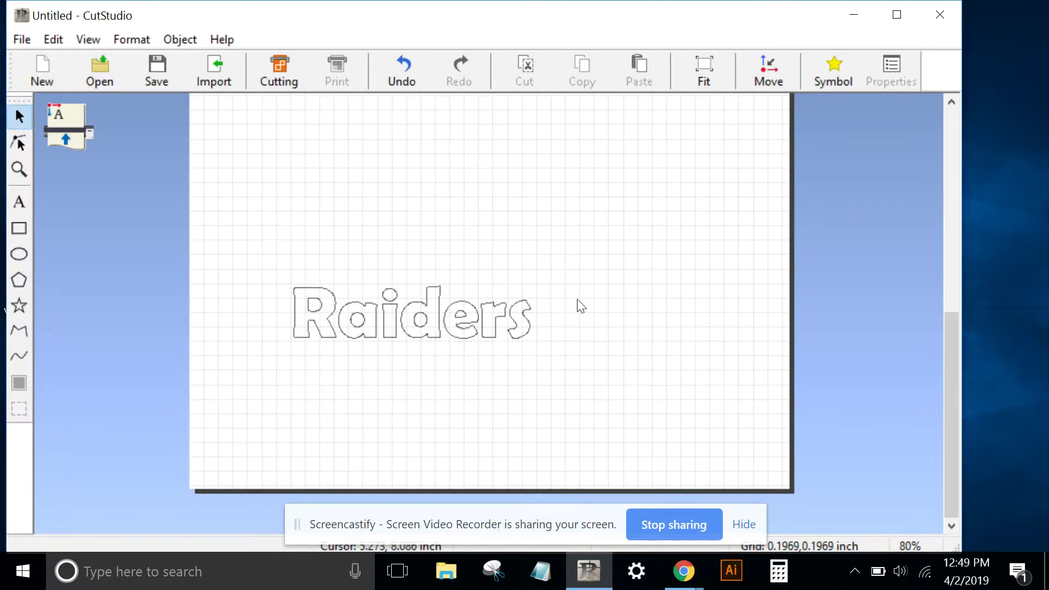
key(ctrl+a)
click(668, 342)
click(383, 317)
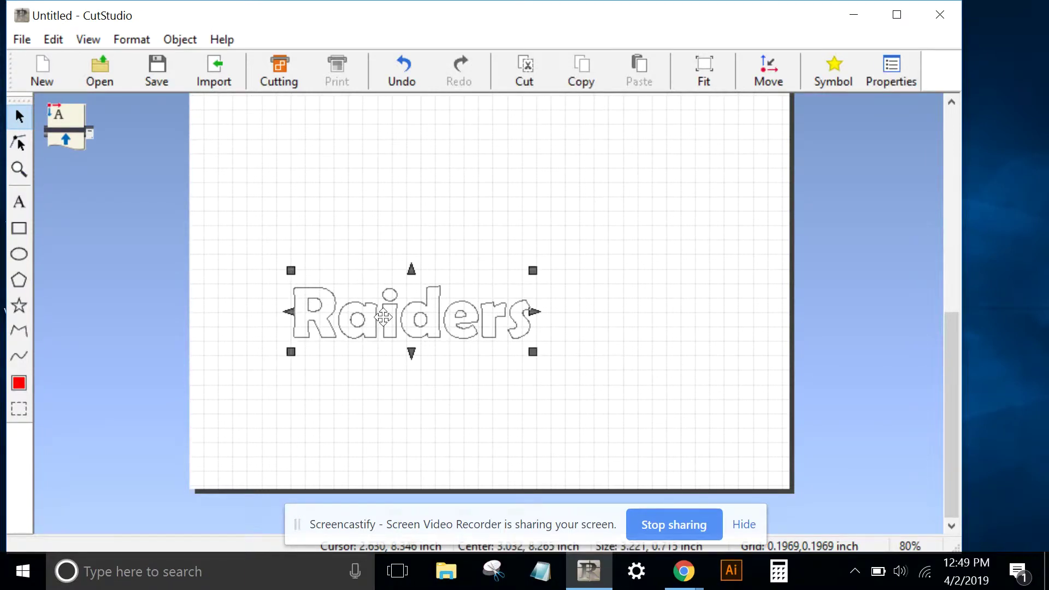
click(180, 39)
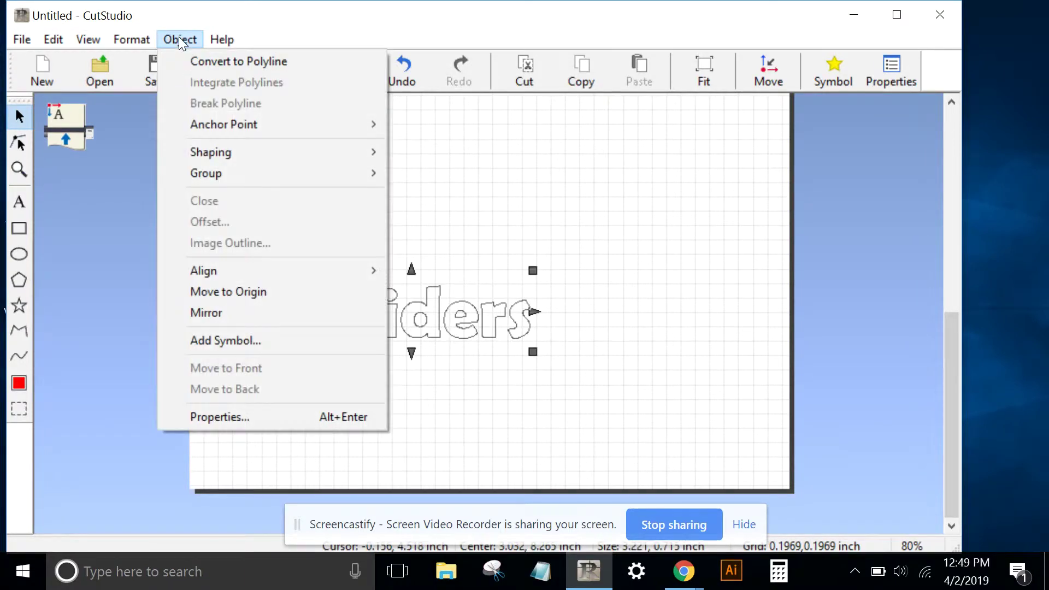
click(193, 61)
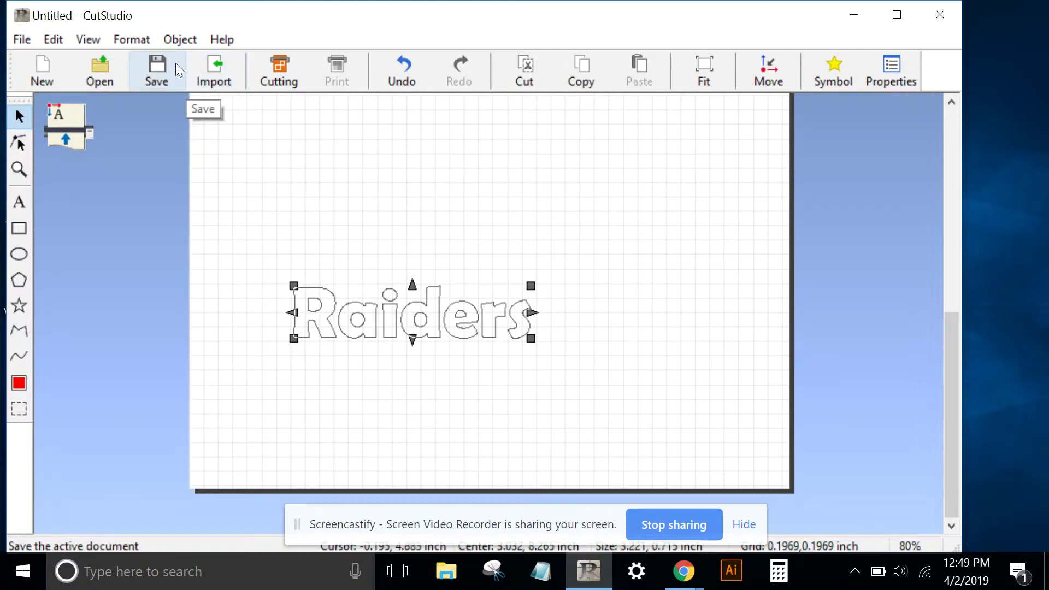
- Add a 0.25-inch outside offset border around Raiders, undoing the accidental move
click(175, 40)
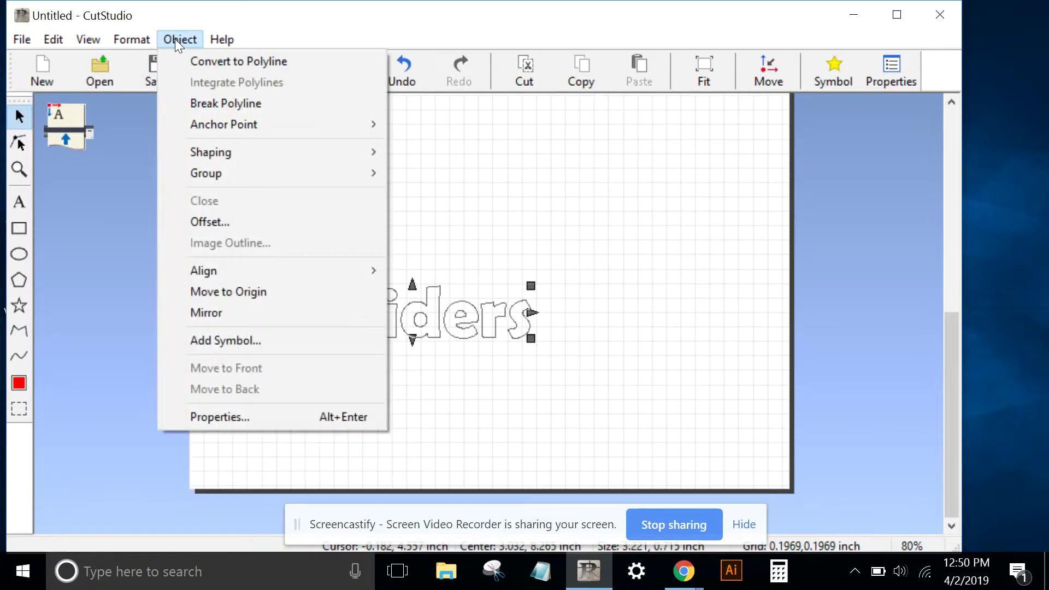
click(211, 220)
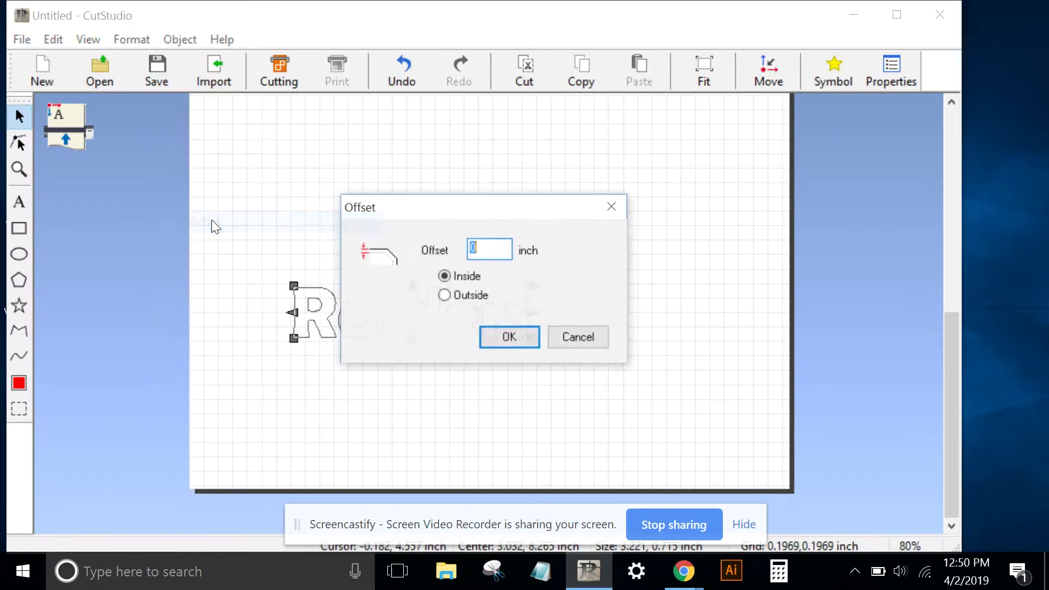
drag(446, 211, 646, 187)
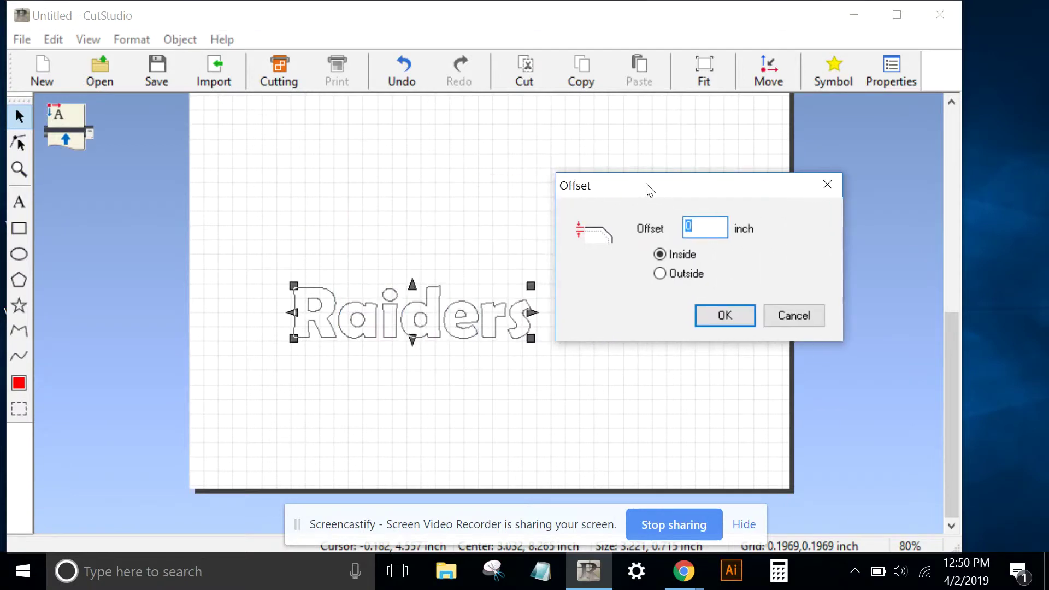
click(660, 274)
double_click(702, 229)
click(725, 315)
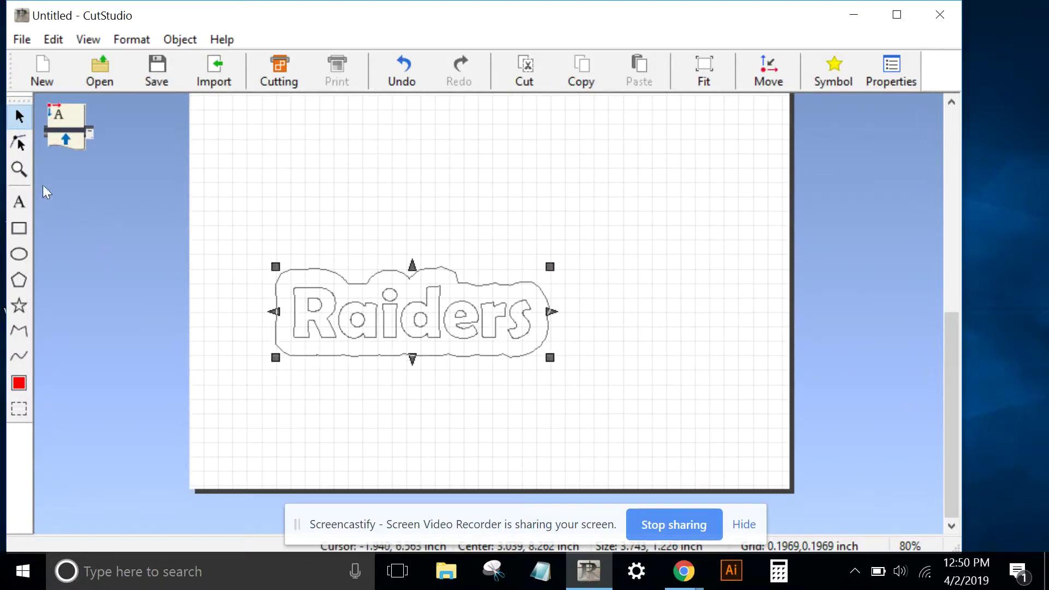
drag(304, 285, 257, 391)
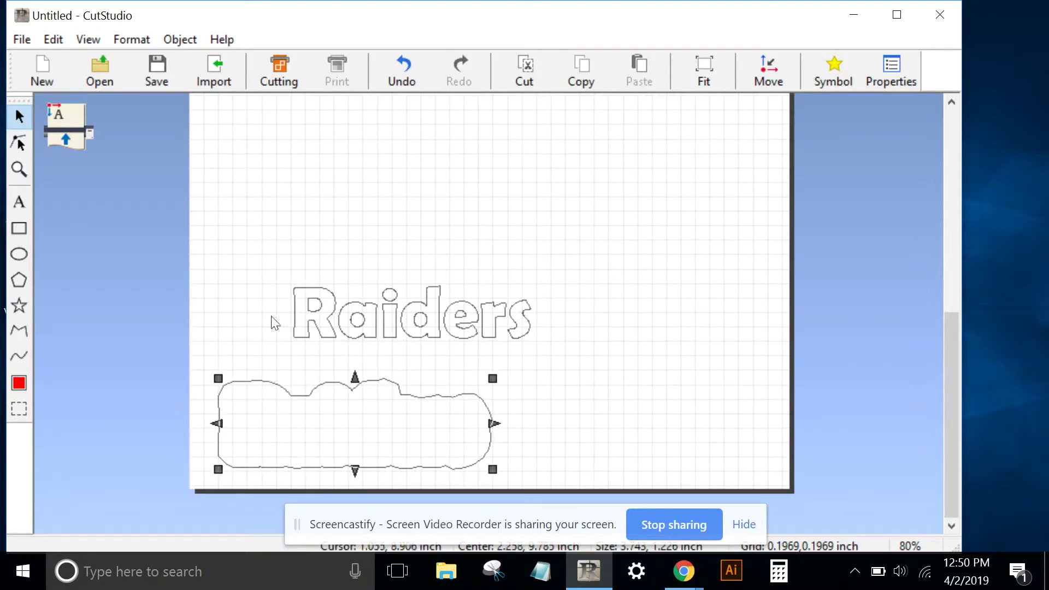
click(401, 72)
- Group the Raiders lettering together with its offset border
click(249, 231)
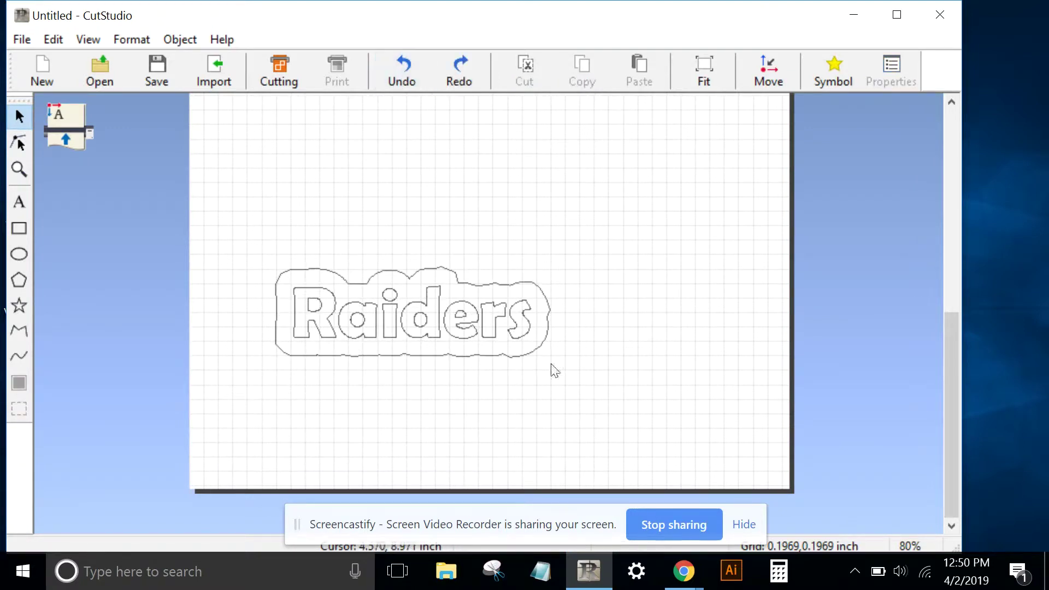
drag(248, 219, 618, 392)
click(179, 39)
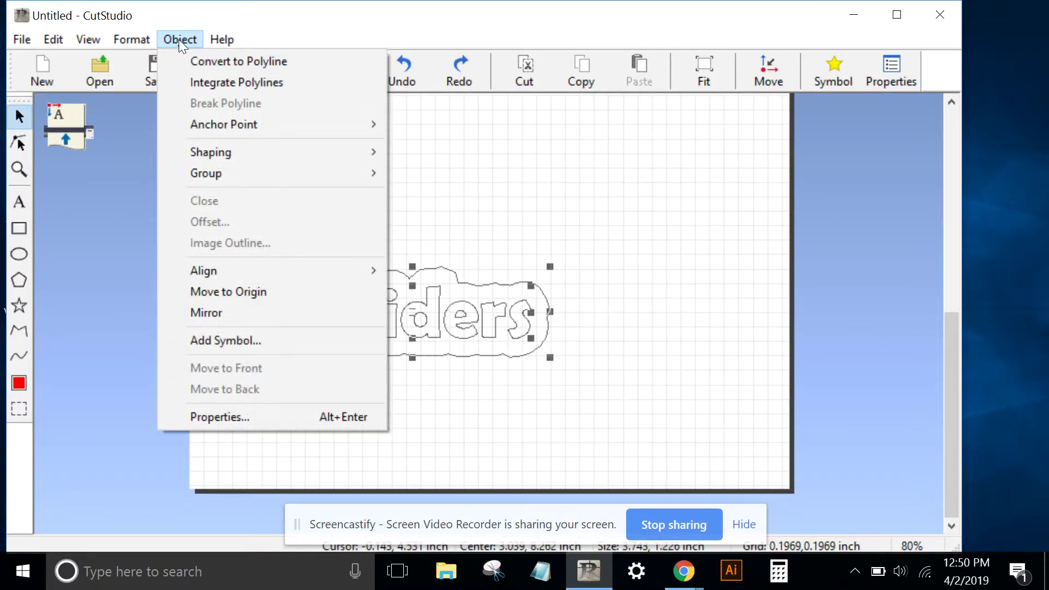
mouse_move(231, 174)
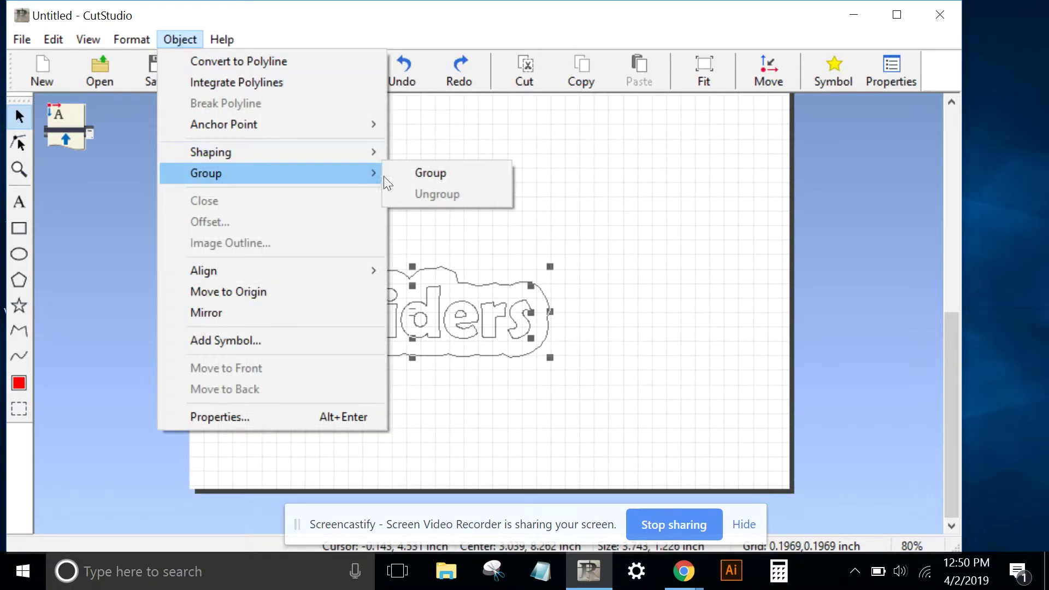
click(451, 172)
- Shrink the grouped decal to about 2.946 by 0.965 inch in the lower-left corner
drag(388, 304, 316, 426)
click(742, 524)
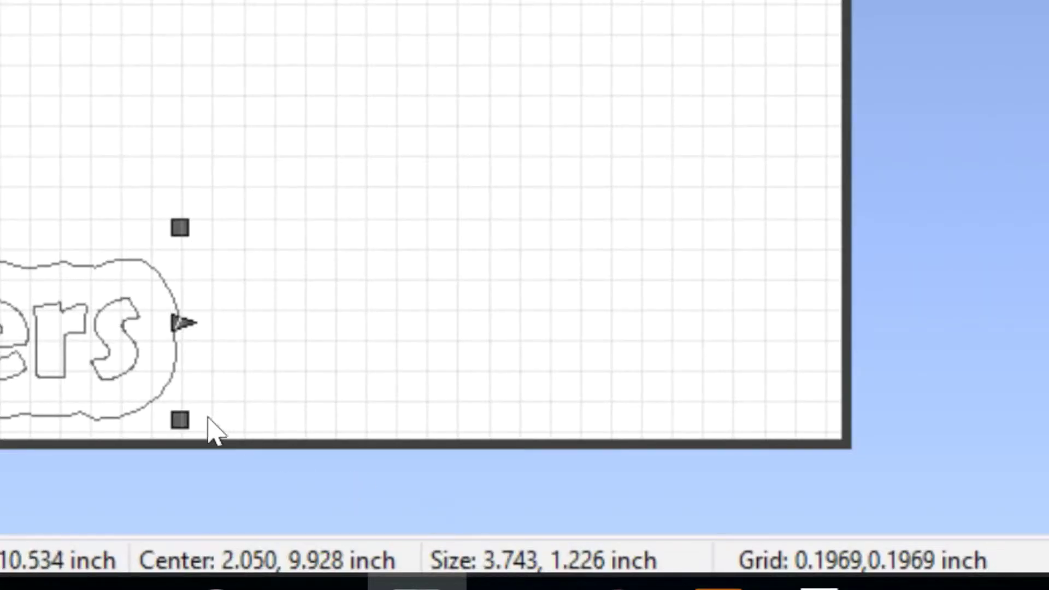
drag(180, 419, 57, 377)
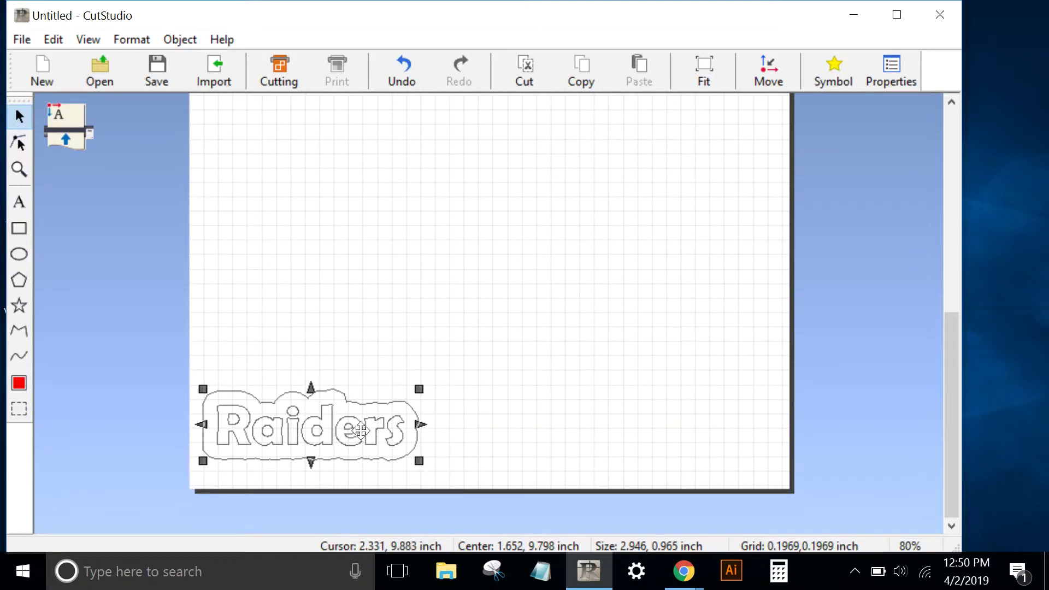
drag(362, 431, 354, 451)
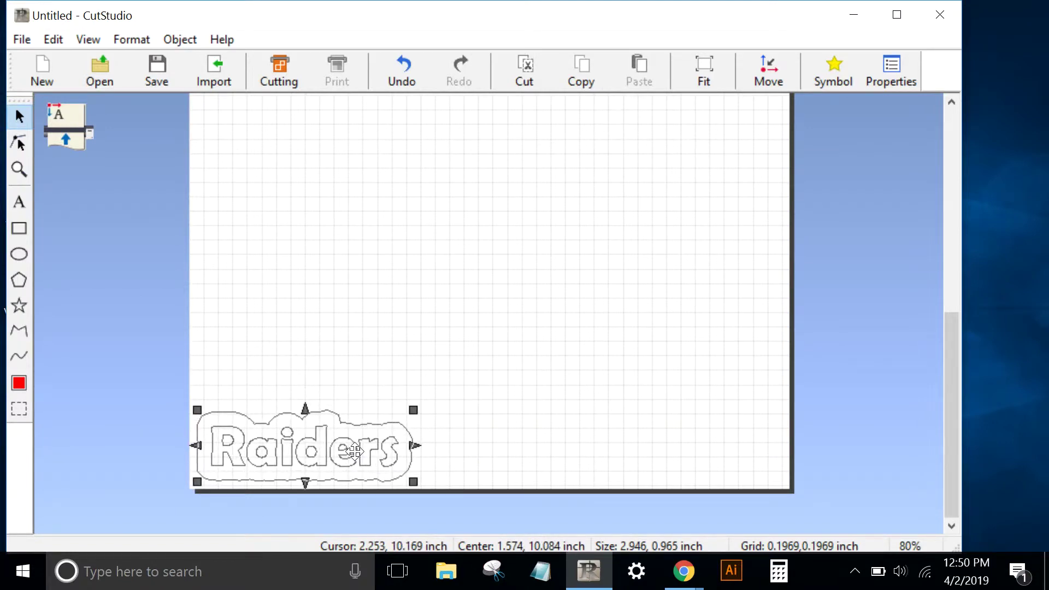
click(476, 372)
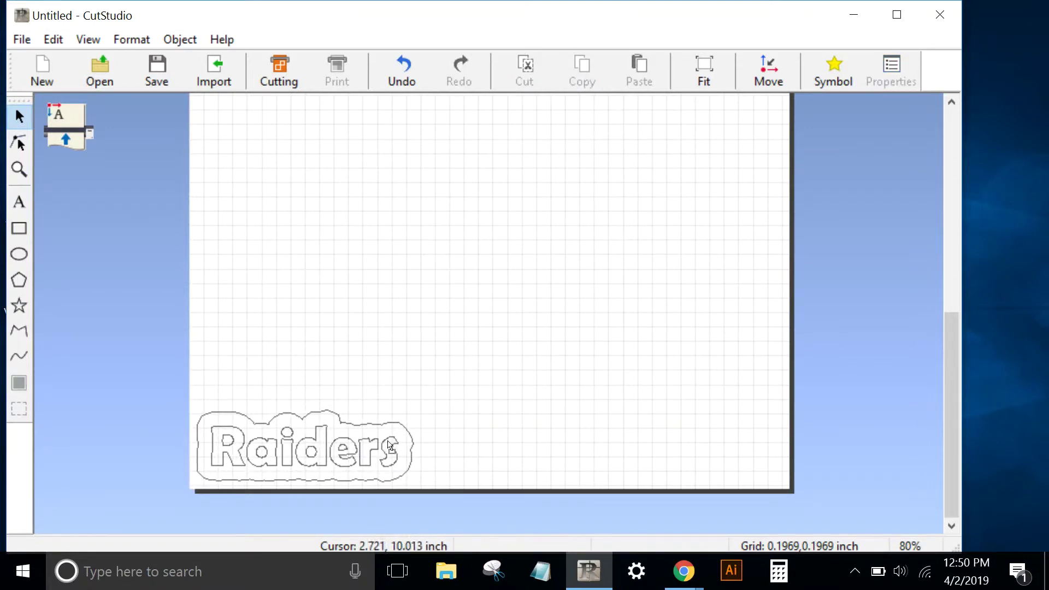
drag(380, 434, 382, 436)
click(397, 386)
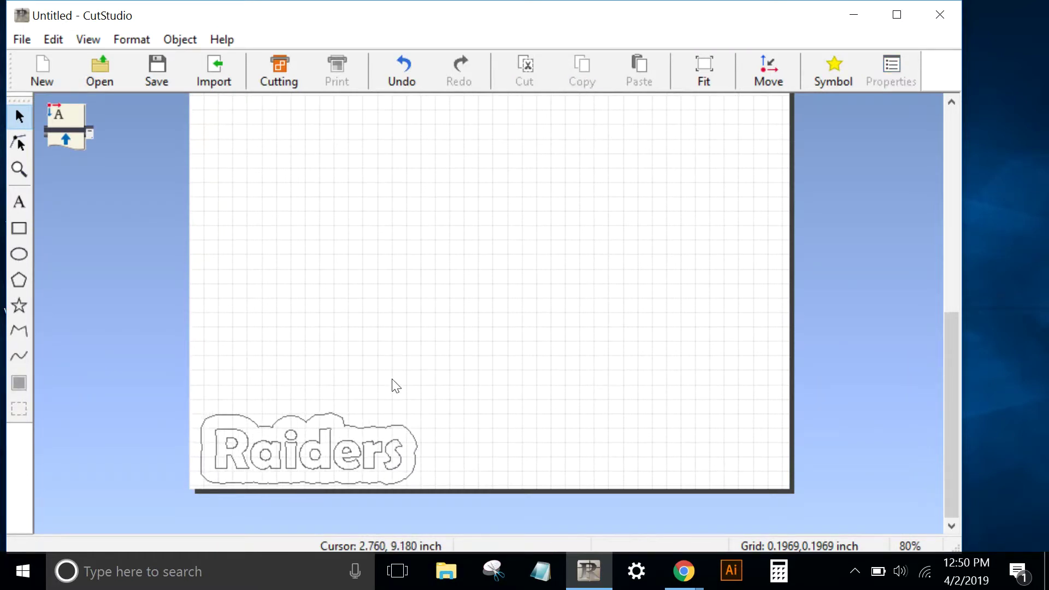
- Zoom in on the Raiders decal and nudge it up slightly
scroll(384, 393, up, 2)
drag(355, 437, 437, 335)
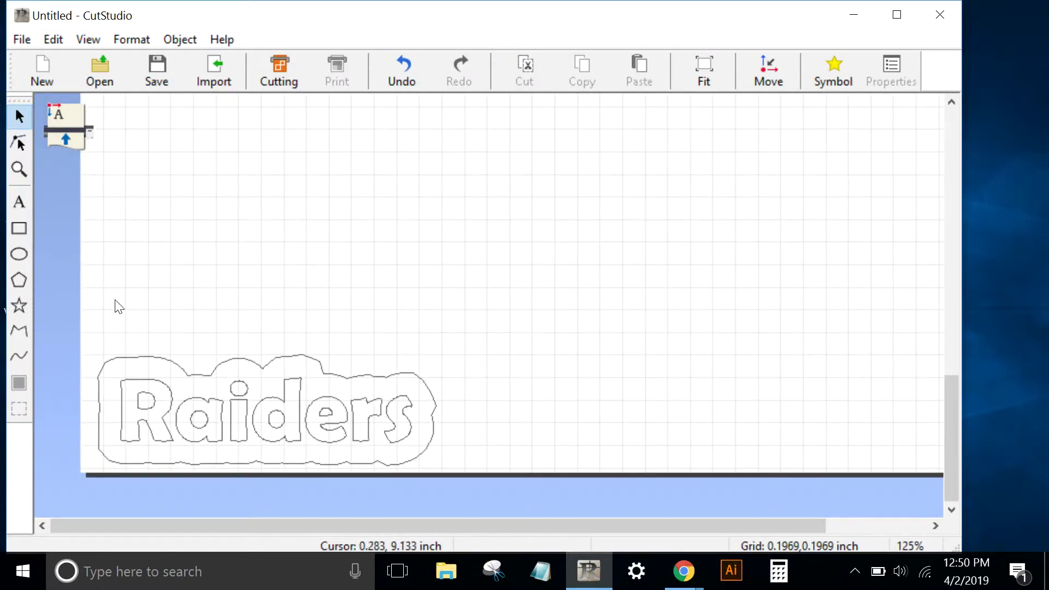
click(165, 405)
drag(165, 405, 167, 386)
click(245, 288)
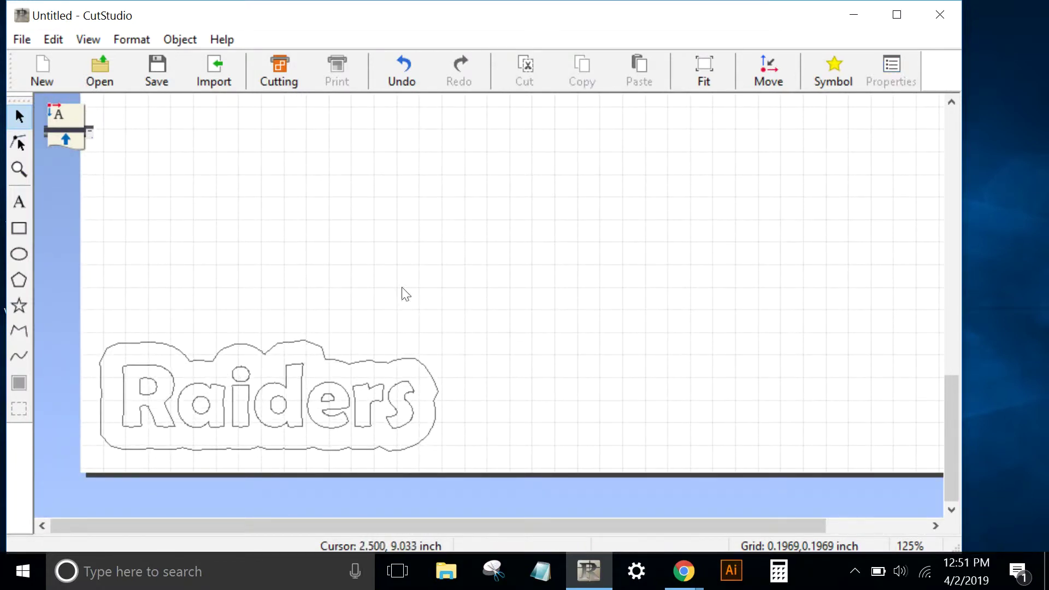
- Draw a rectangle around Raiders, lowering its top edge to make it 3.358 by 1.367 inch
click(20, 231)
mouse_move(86, 280)
mouse_down()
mouse_move(101, 351)
mouse_move(297, 469)
mouse_move(487, 468)
mouse_move(471, 471)
mouse_up()
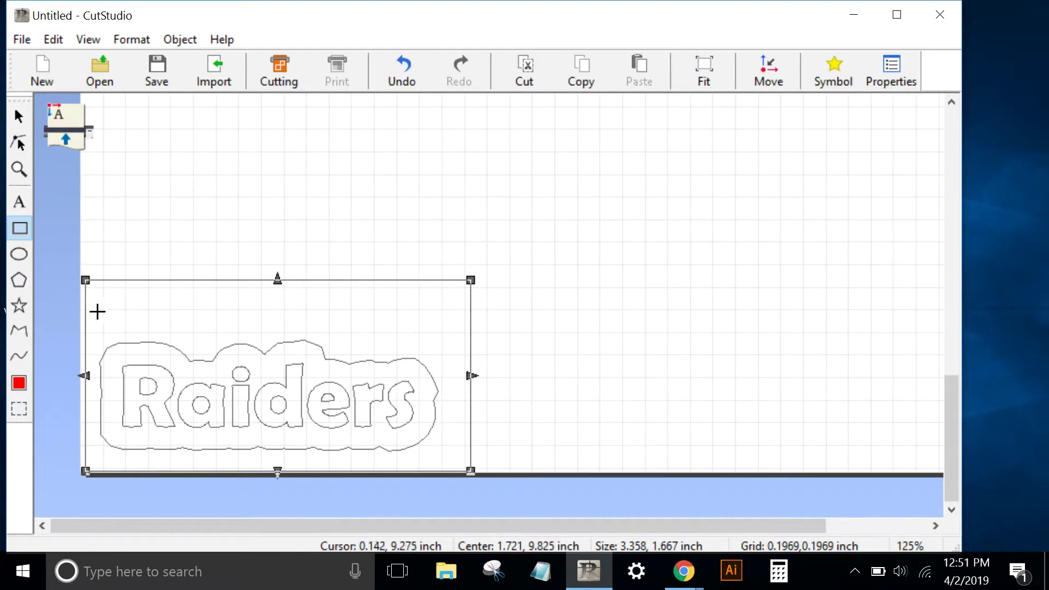
click(18, 230)
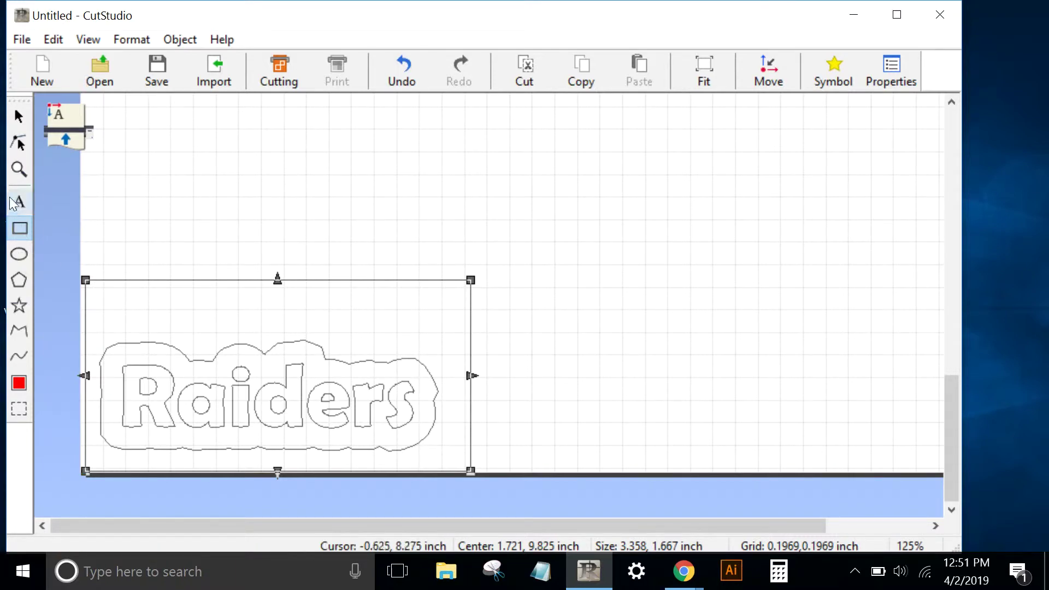
click(19, 117)
drag(86, 281, 85, 314)
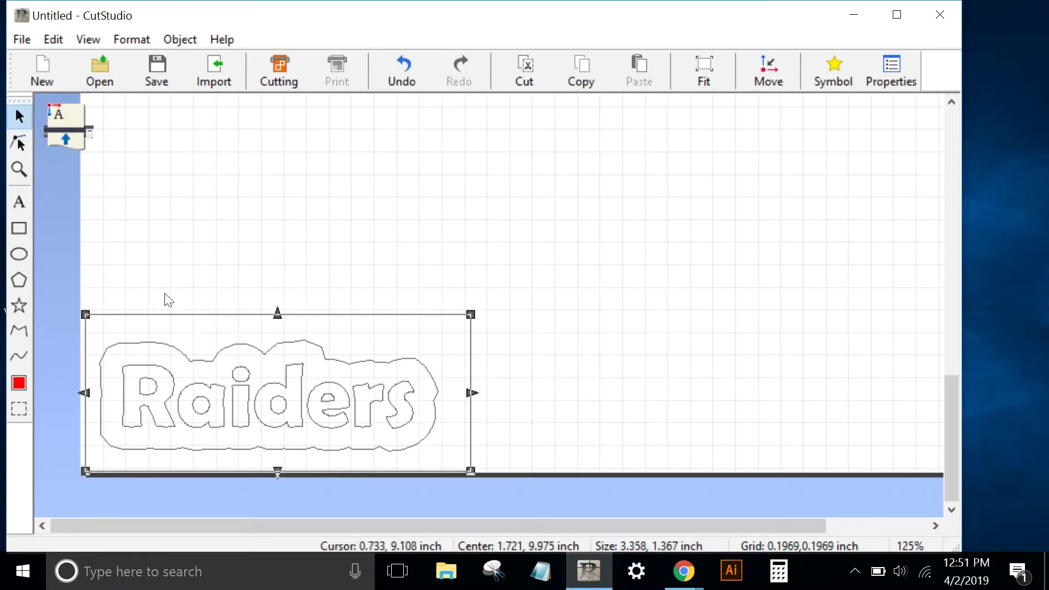
click(285, 280)
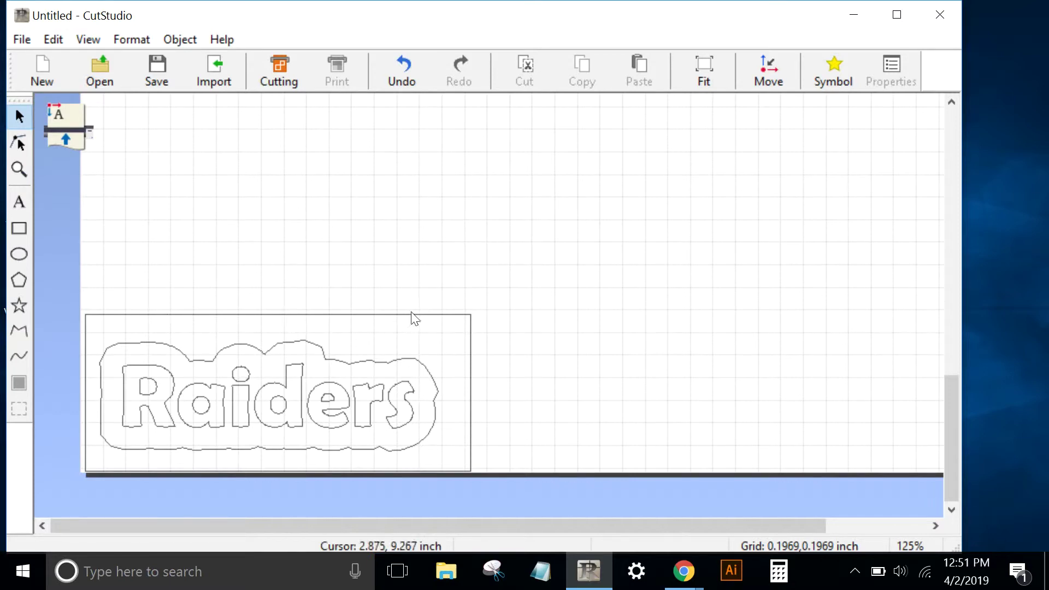
- Draw a thin 0.783 by 0.113 inch bar at the box's top-left
scroll(347, 330, up, 3)
drag(246, 356, 486, 274)
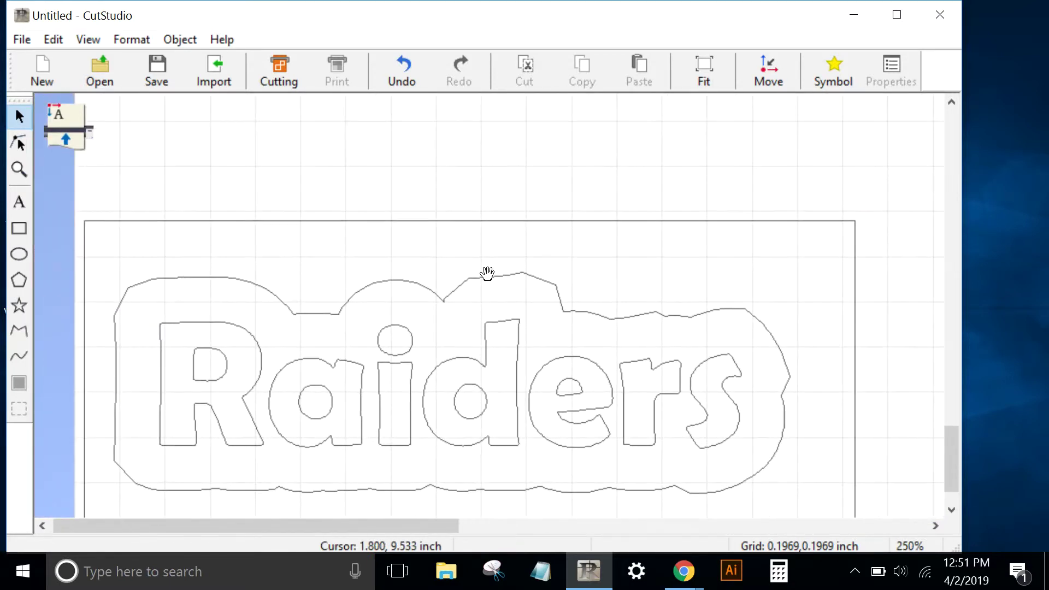
click(23, 228)
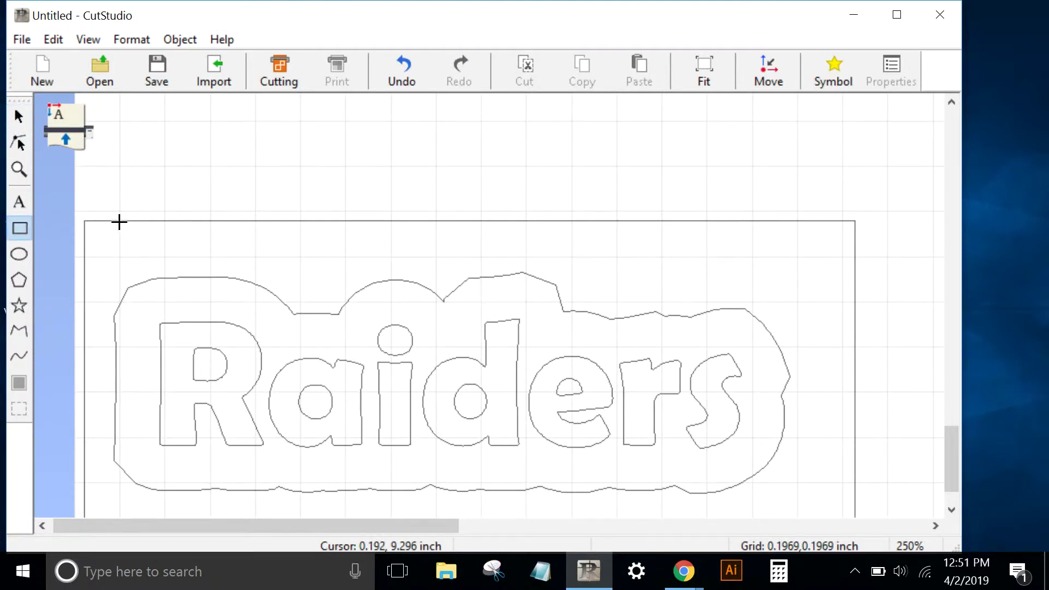
drag(120, 221, 300, 246)
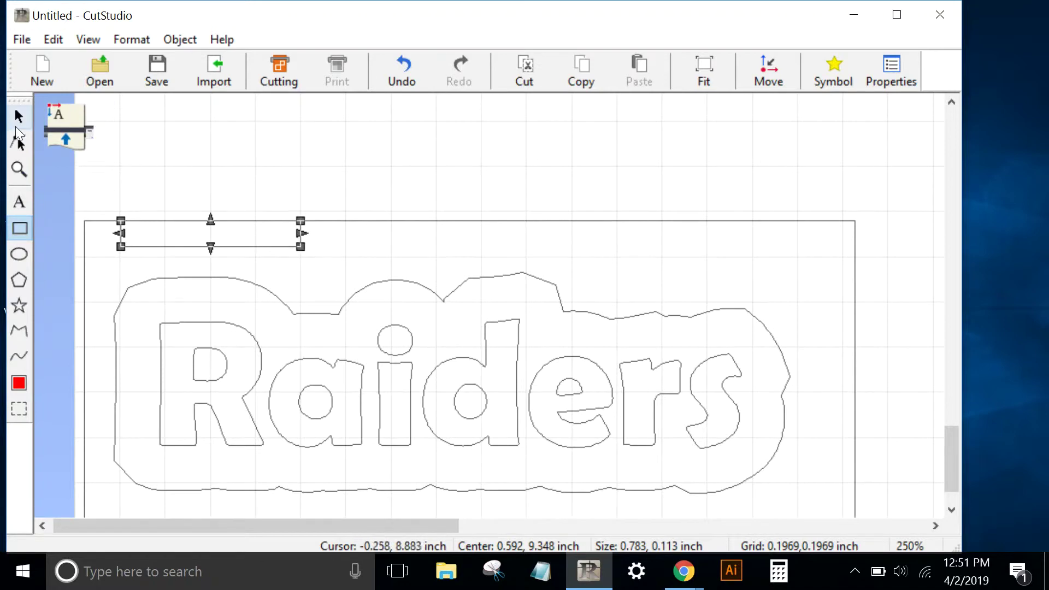
click(19, 116)
click(186, 163)
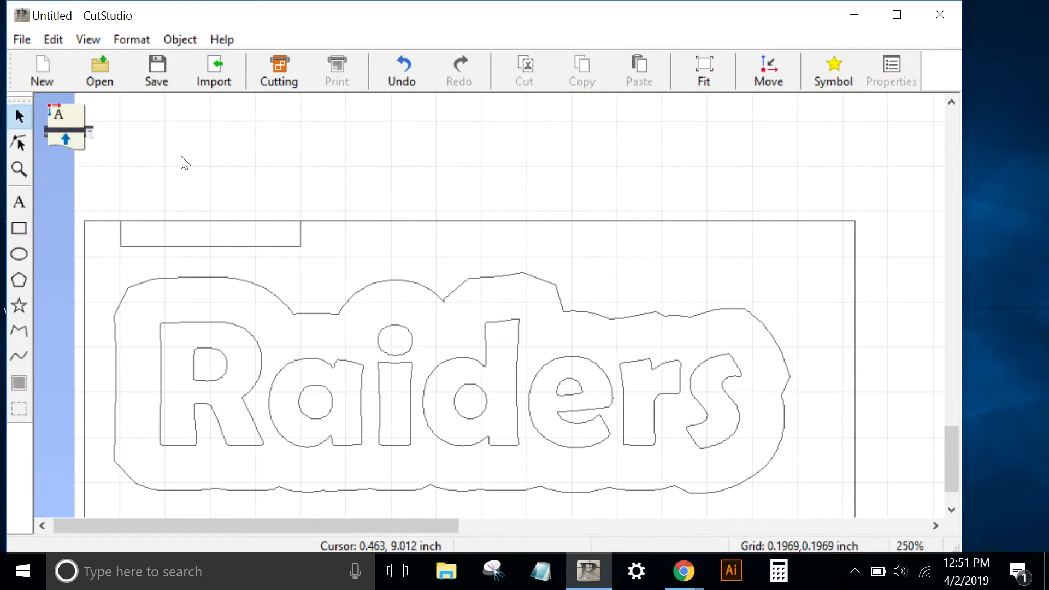
- Place a copy of the thin bar at the box's top-right end
click(191, 234)
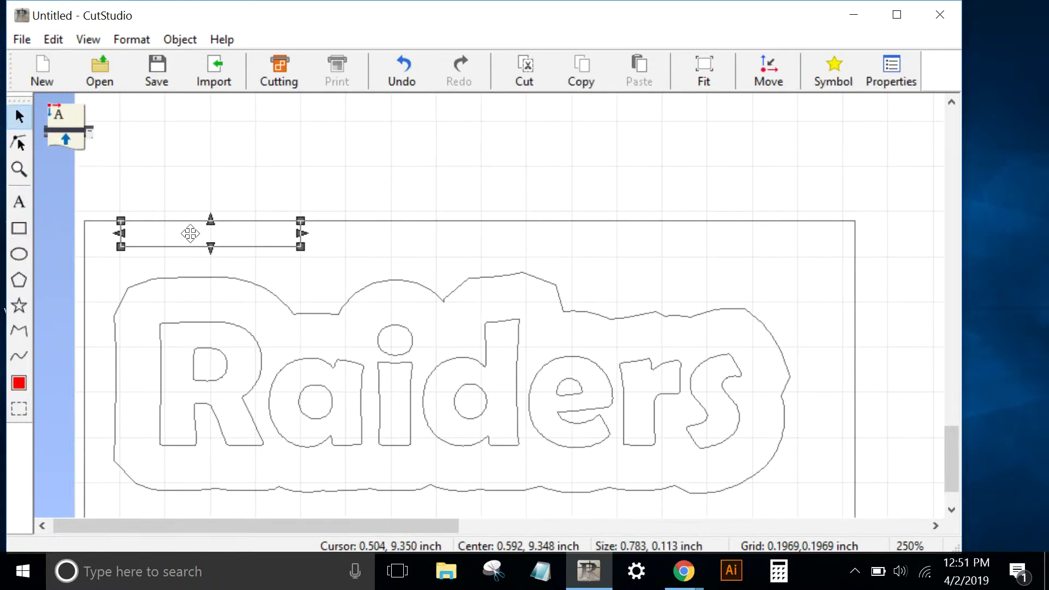
drag(190, 234, 373, 273)
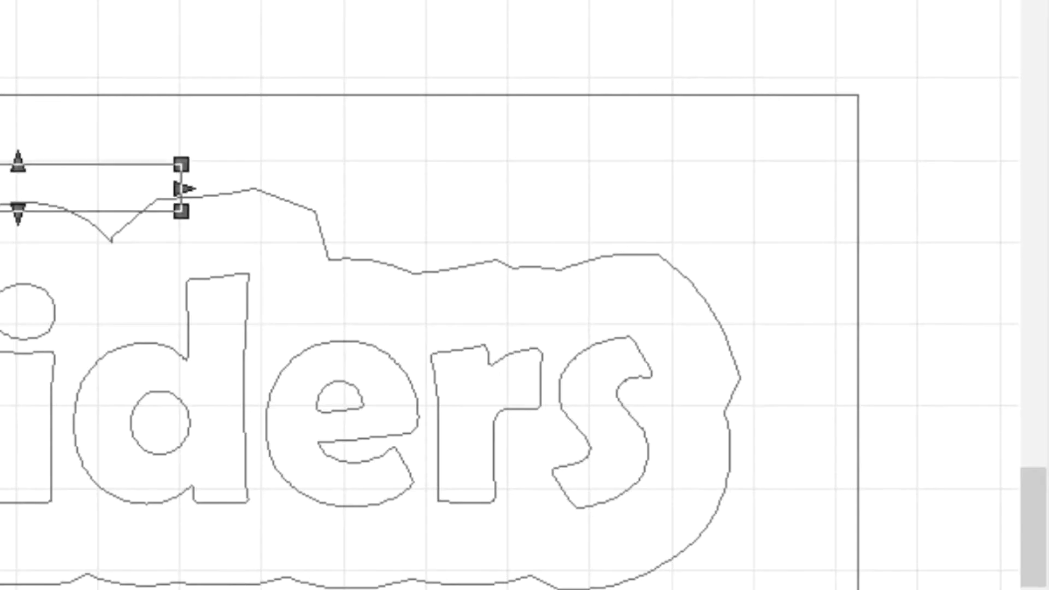
drag(1, 167, 491, 99)
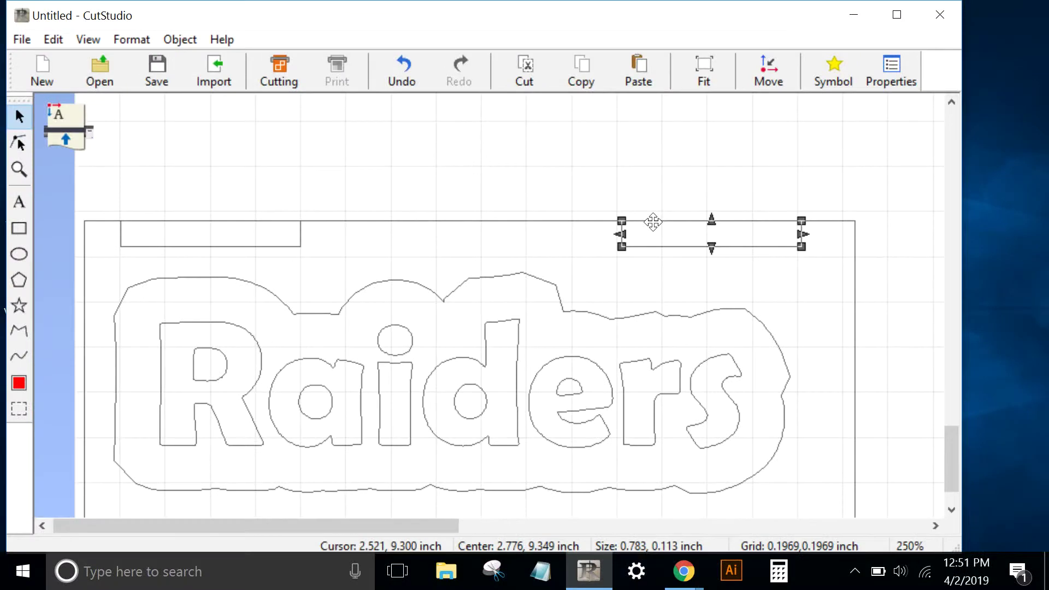
click(581, 185)
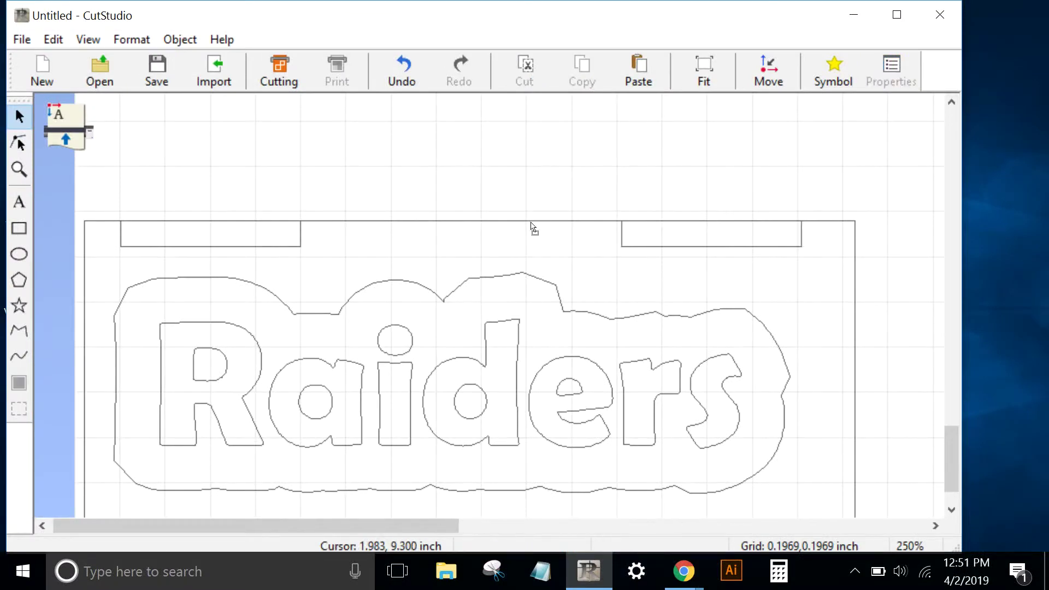
click(405, 221)
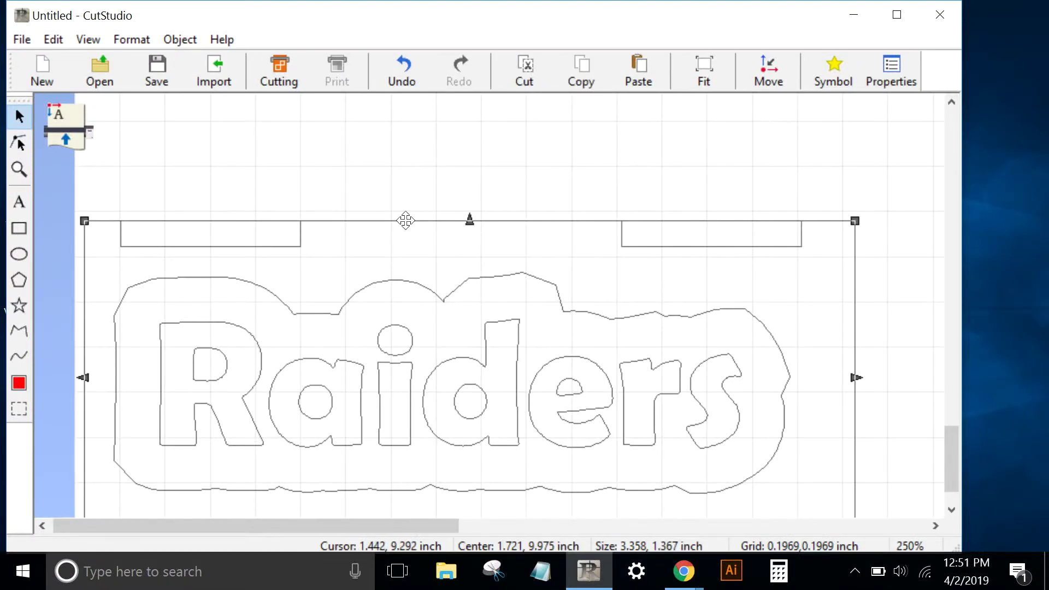
- Delete the large frame rectangle, keeping Raiders and the two bars
scroll(814, 385, down, 1)
click(783, 378)
click(784, 347)
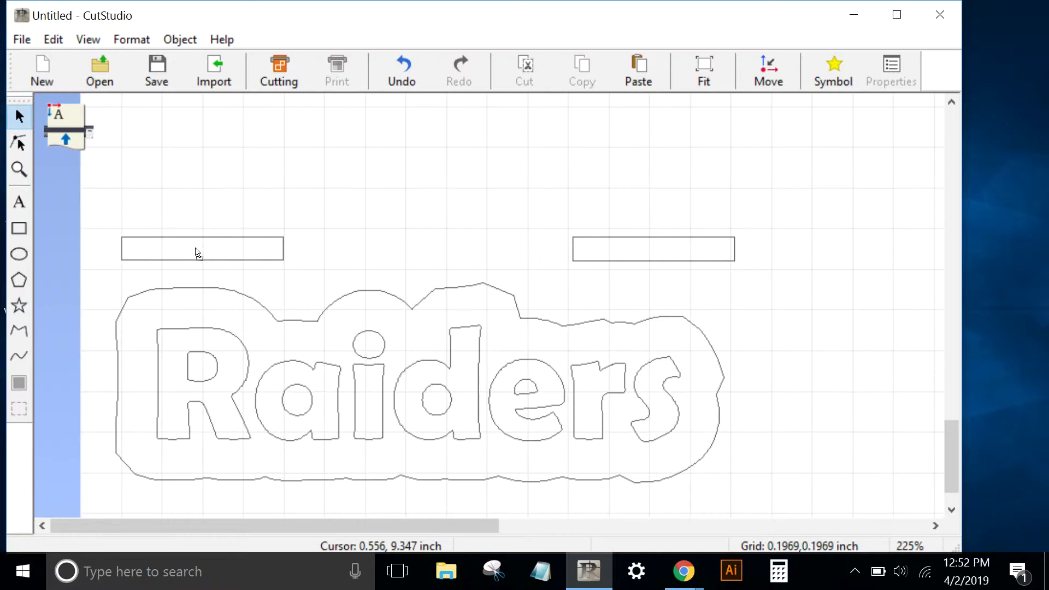
scroll(262, 249, down, 1)
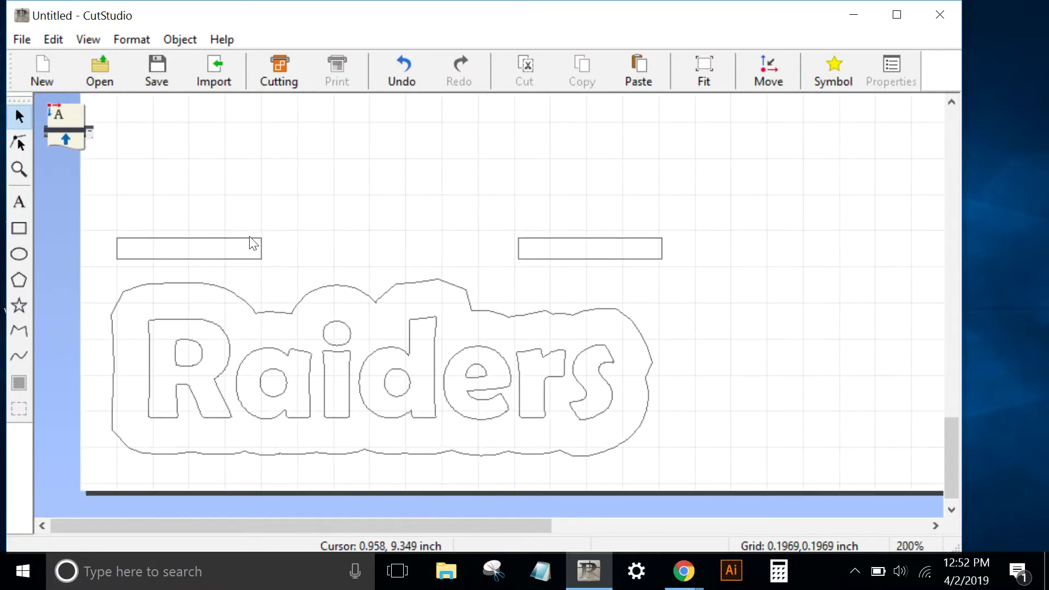
- Save the design to the Desktop as 'Raiders MASTER.cst'
click(24, 41)
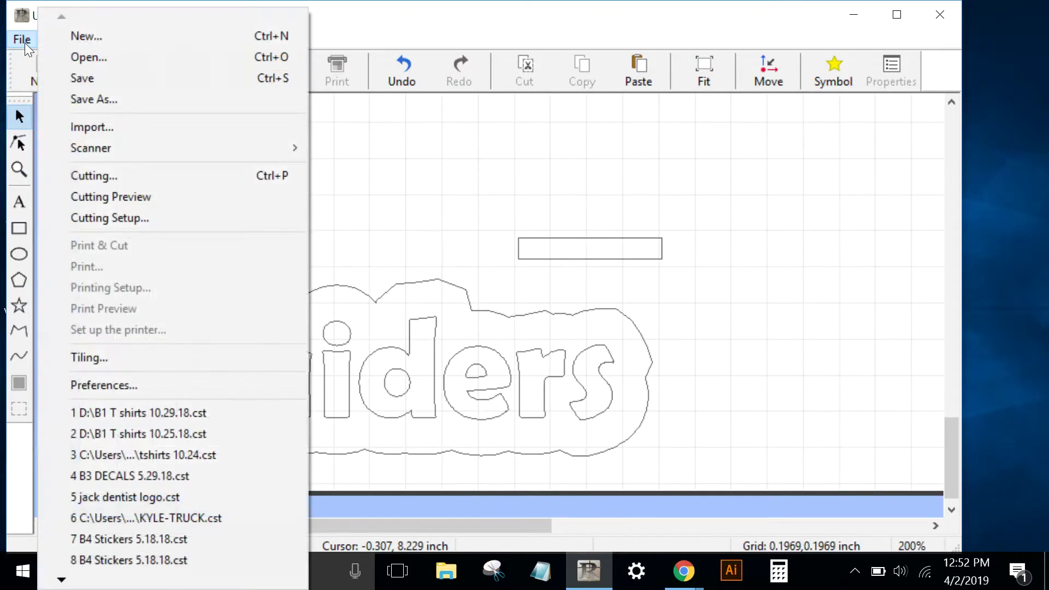
click(88, 100)
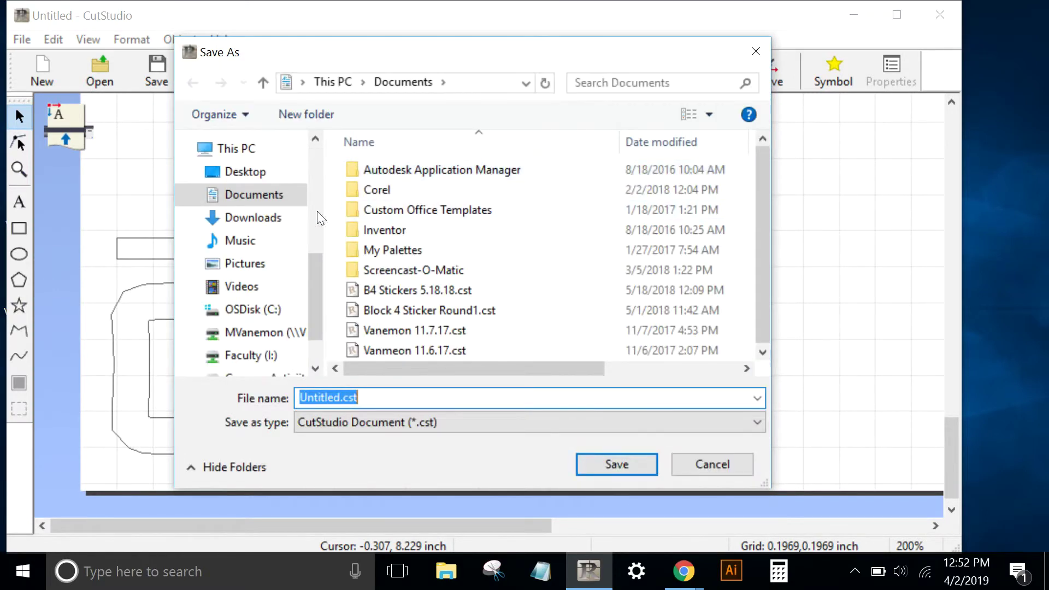
click(268, 177)
click(404, 396)
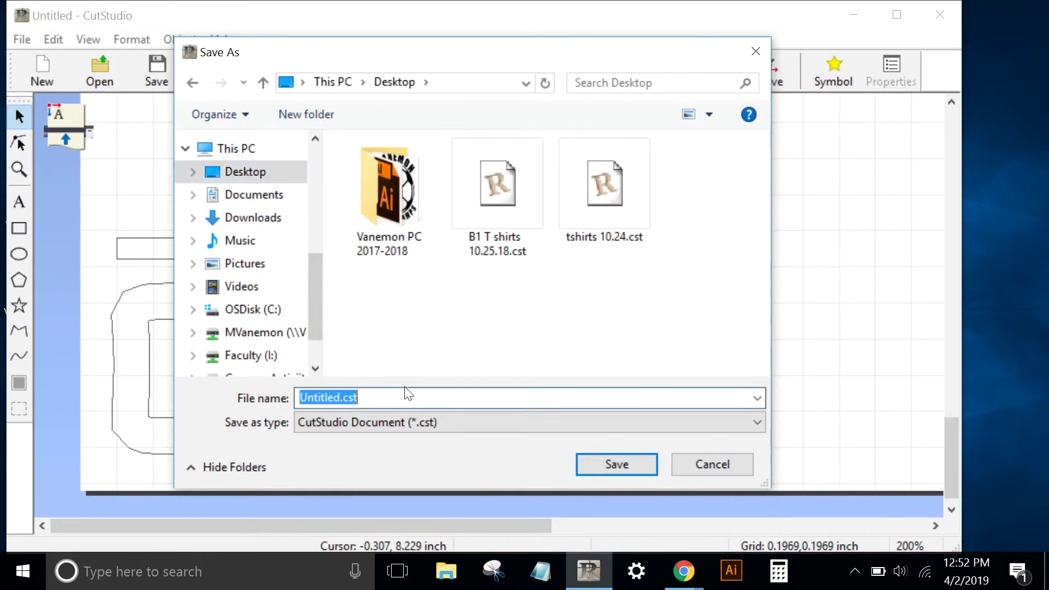
text(Raiders MA)
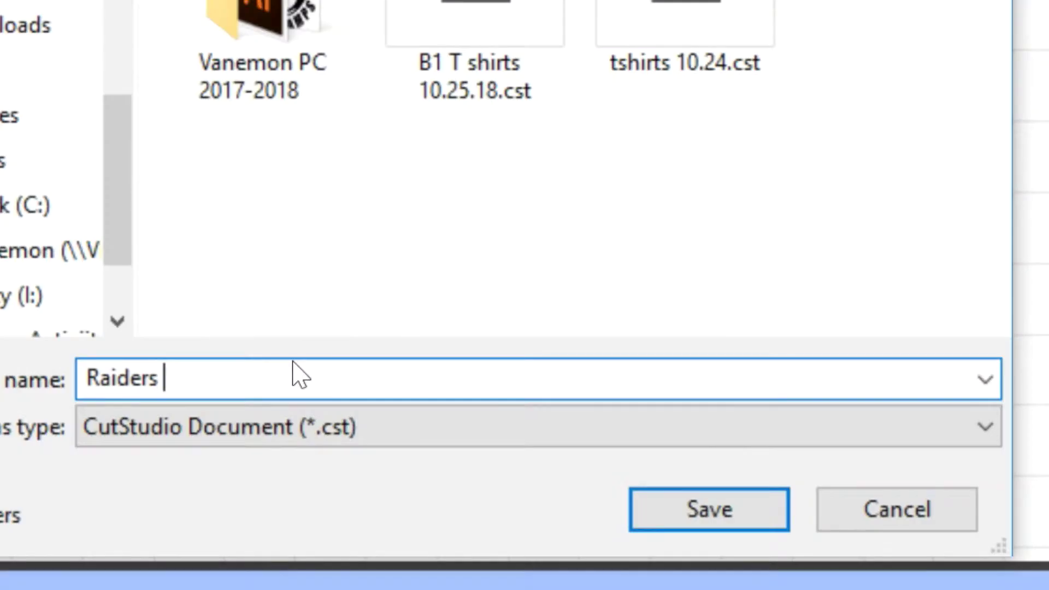
text(STER)
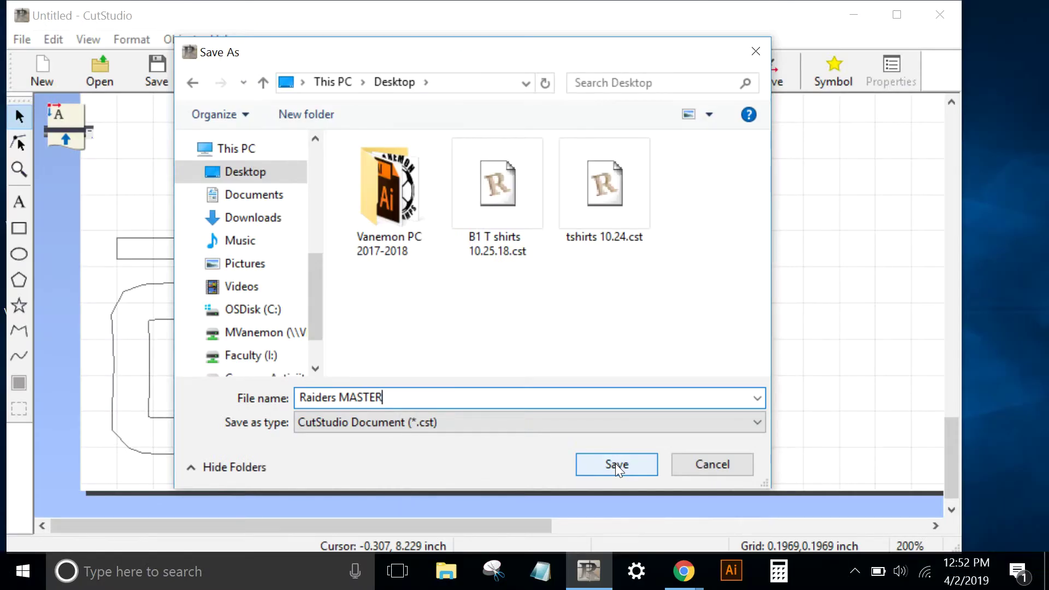
click(615, 463)
scroll(601, 424, down, 1)
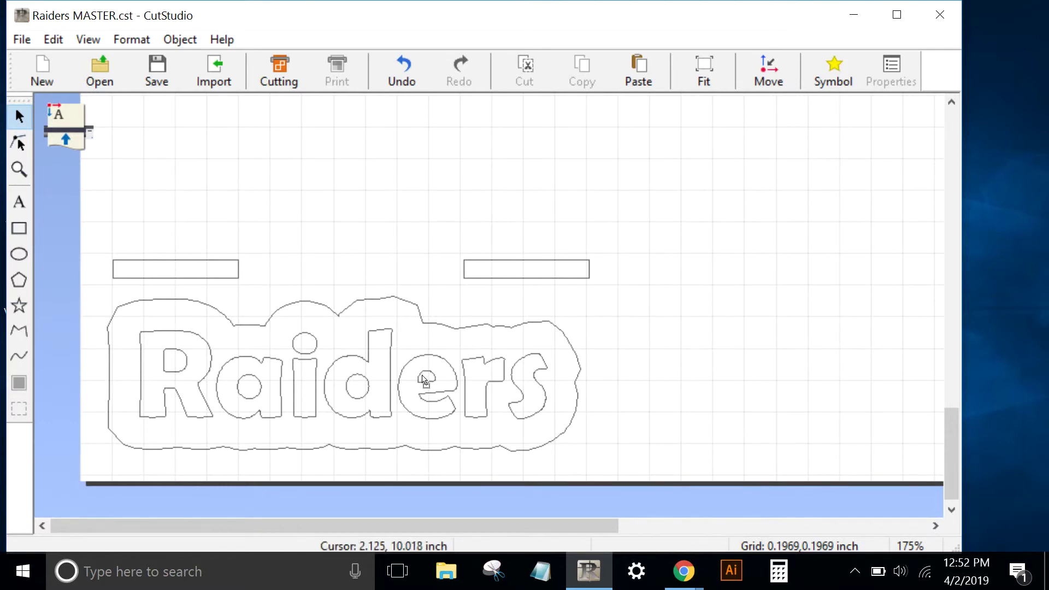
- Ungroup the decal and delete the Raiders lettering, leaving the offset outline and bars
scroll(424, 377, down, 2)
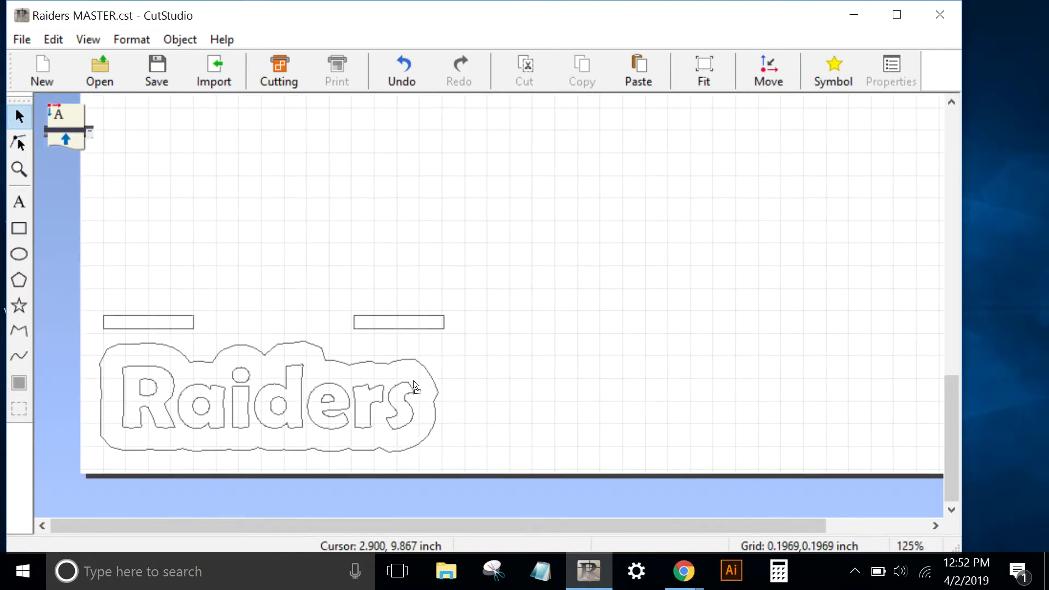
scroll(418, 365, down, 1)
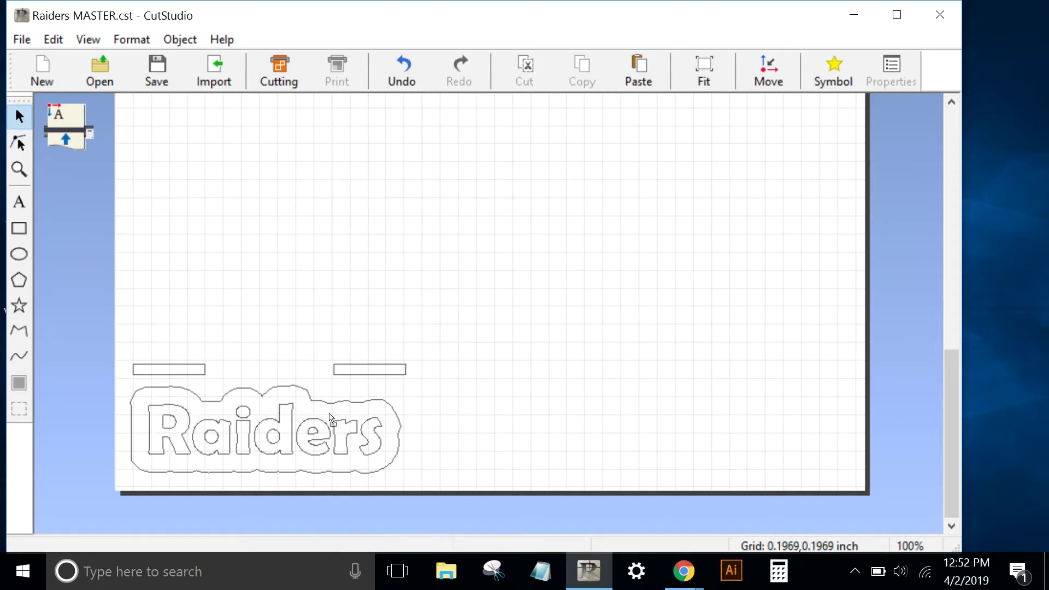
scroll(337, 458, up, 1)
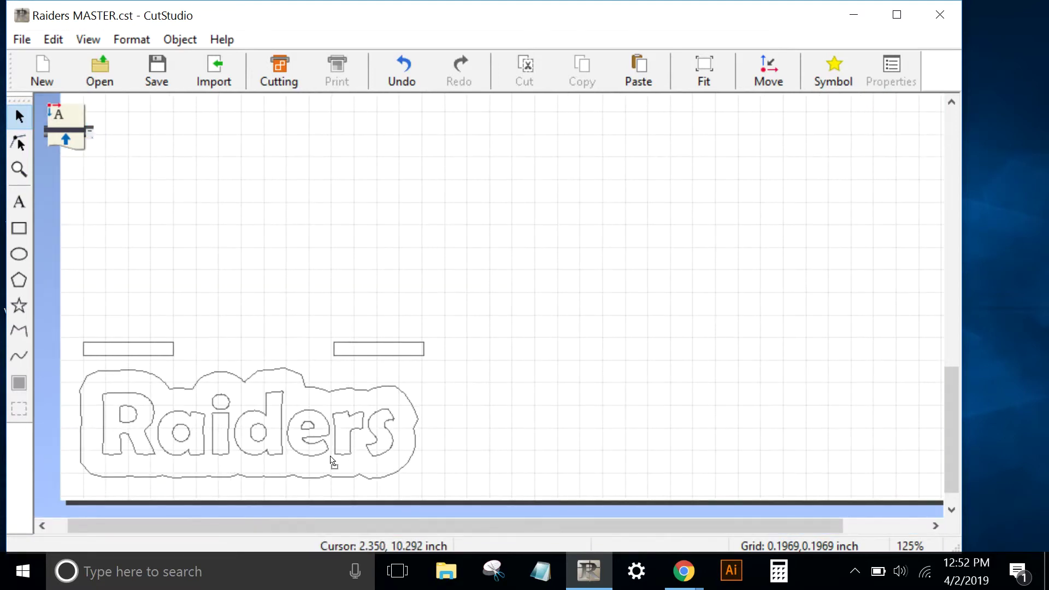
click(267, 425)
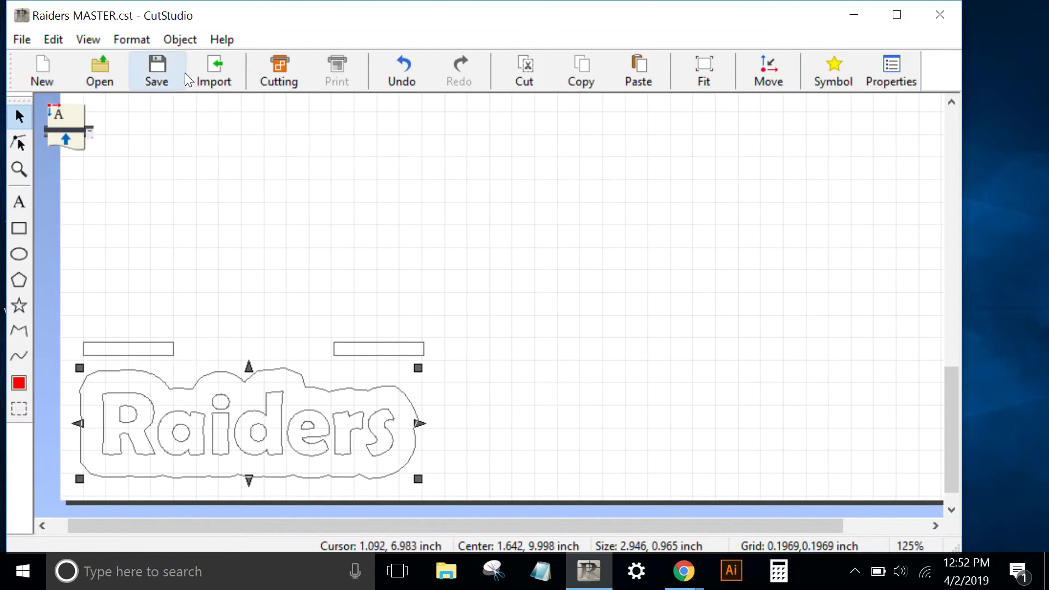
click(181, 39)
mouse_move(260, 173)
click(428, 195)
click(268, 424)
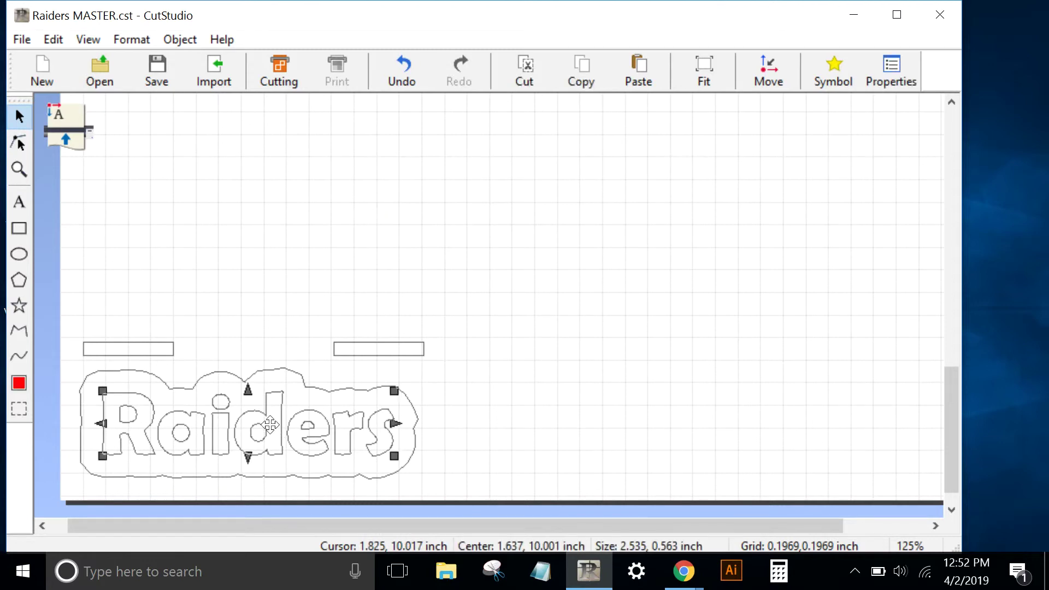
key(Delete)
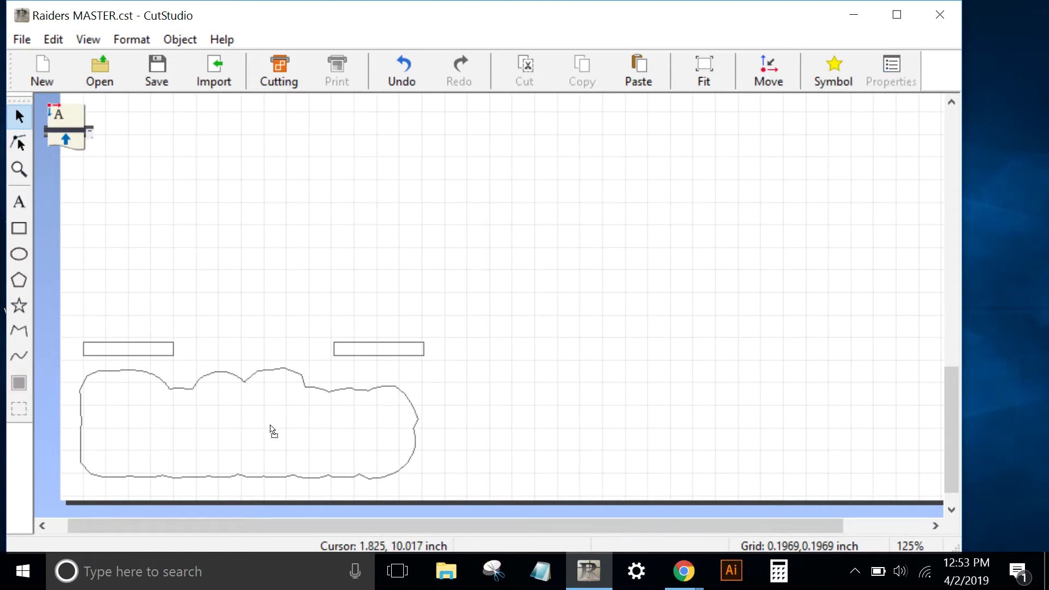
scroll(271, 431, down, 1)
- Duplicate the outside border and its two registration bars into four copies in a 2x2 grid
scroll(271, 430, down, 1)
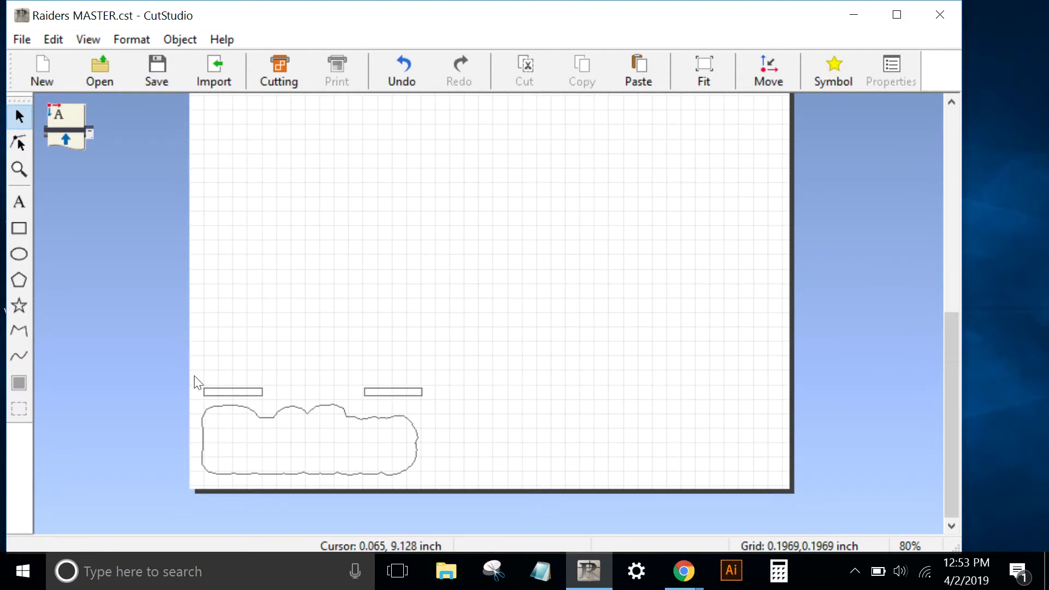
drag(197, 377, 435, 483)
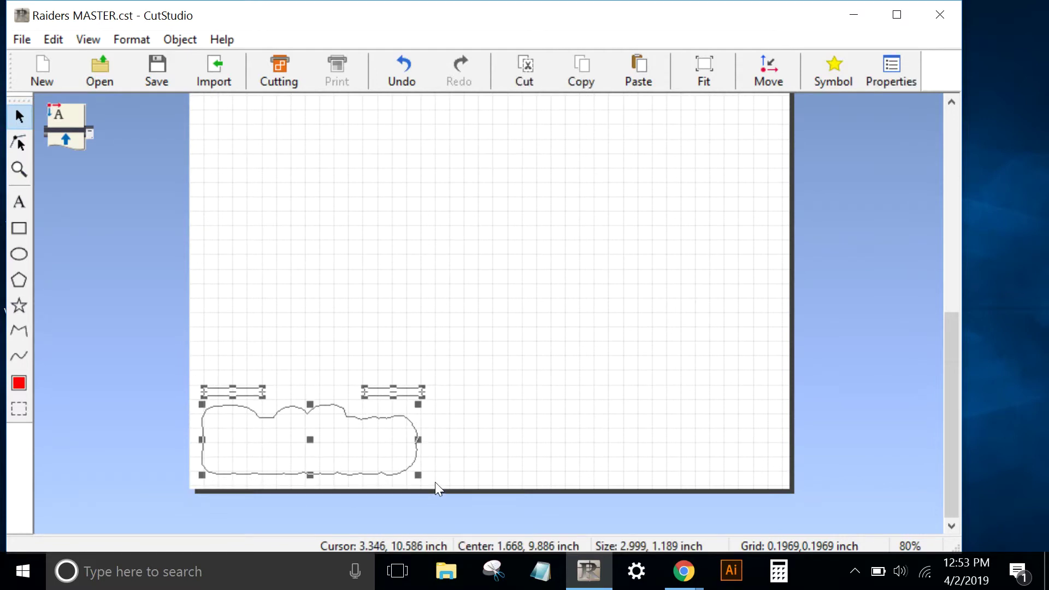
drag(378, 393, 606, 393)
click(536, 311)
drag(304, 421, 284, 318)
click(457, 293)
key(ctrl+v)
drag(347, 445, 538, 301)
click(449, 227)
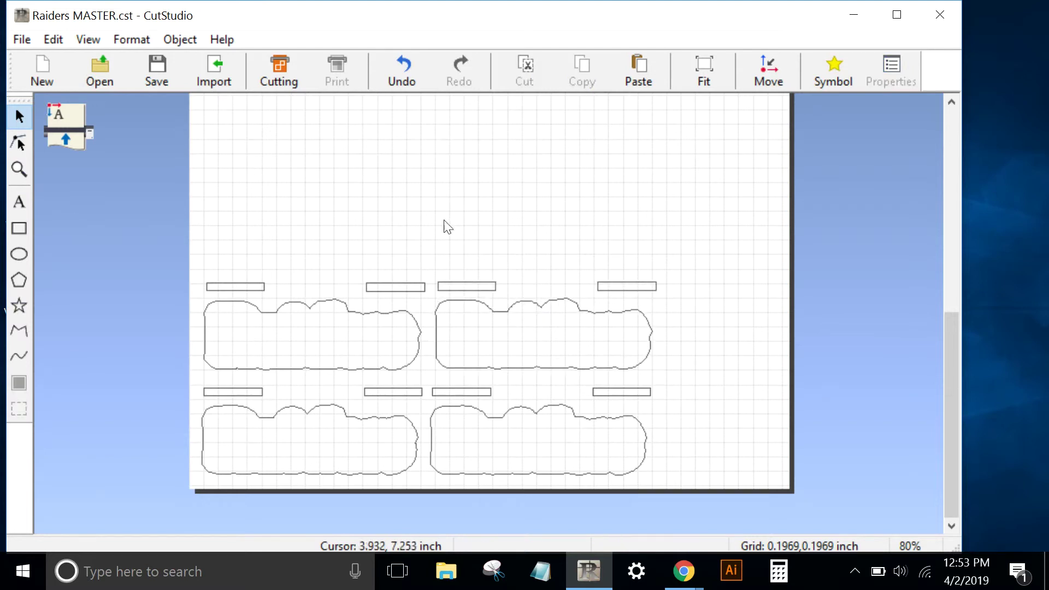
- Save As 'Raiders outside border.cst', replacing MASTER in the file name with 'outside border'
click(22, 39)
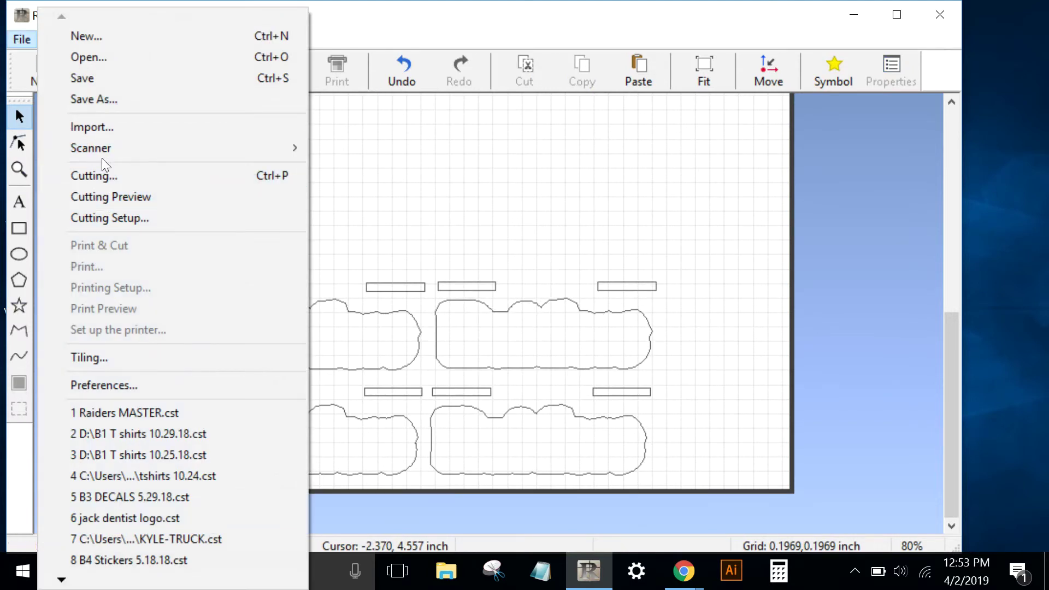
click(116, 98)
drag(336, 397, 381, 398)
key(BackSpace)
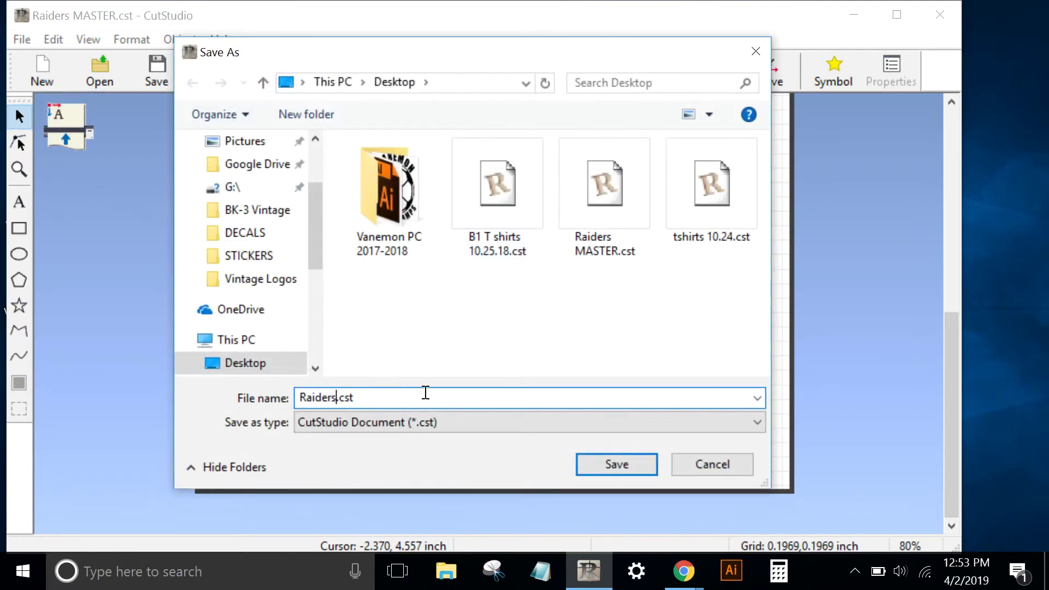
text(outside border)
click(630, 466)
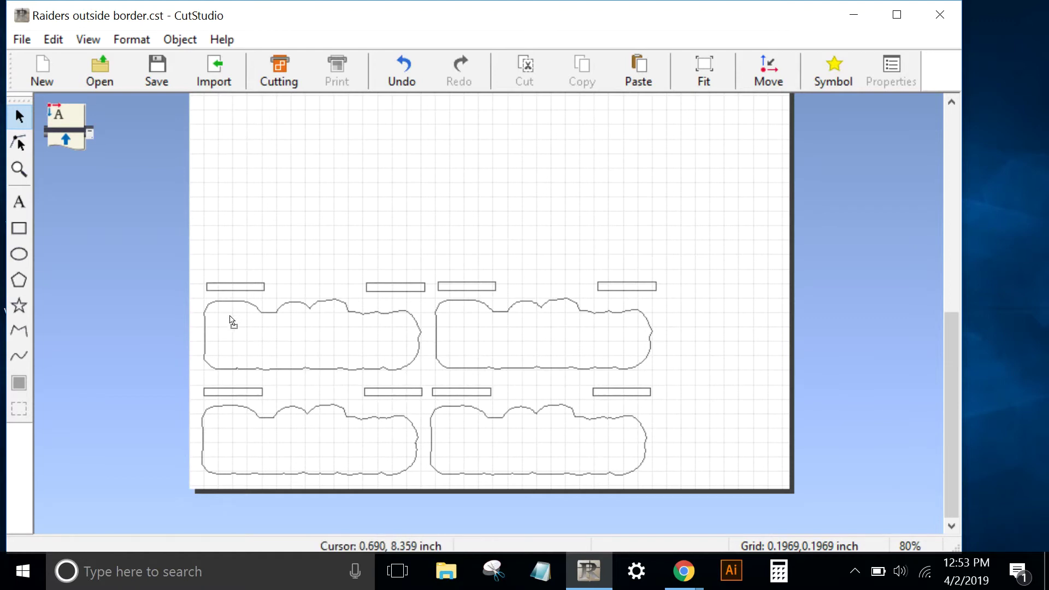
- Undo the layout steps six times until only the single Raiders decal remains
click(405, 65)
click(405, 65)
click(405, 65)
click(405, 66)
click(405, 66)
click(405, 65)
click(405, 66)
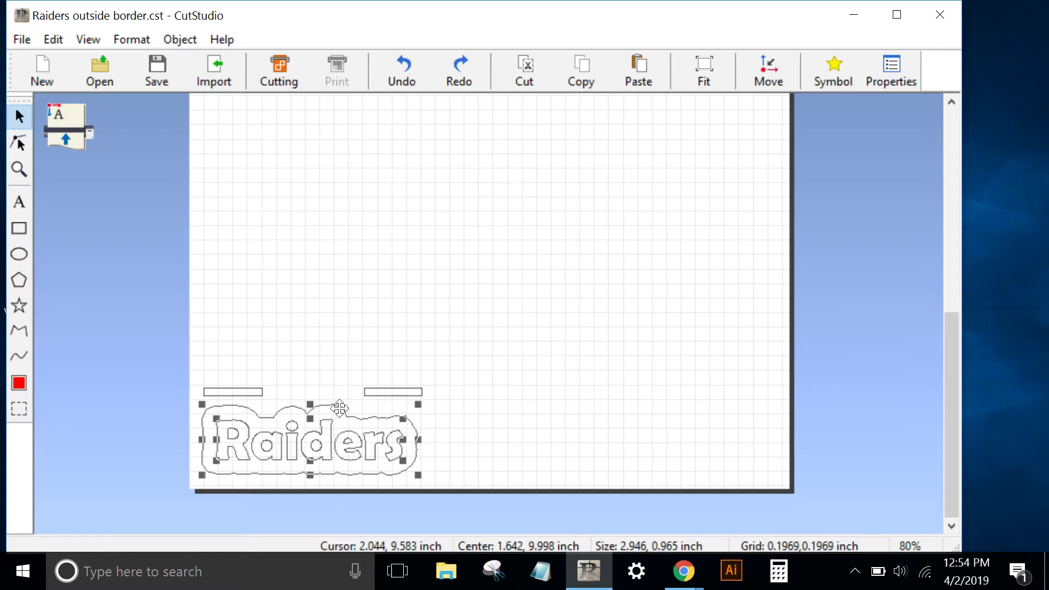
- Delete the outside border outline around the Raiders lettering
click(321, 368)
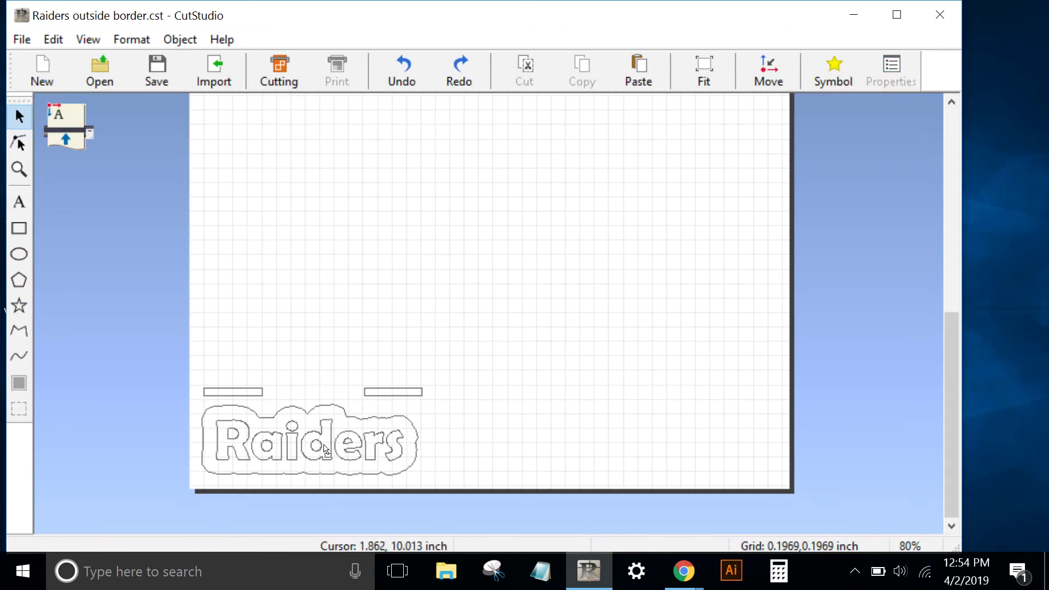
click(335, 409)
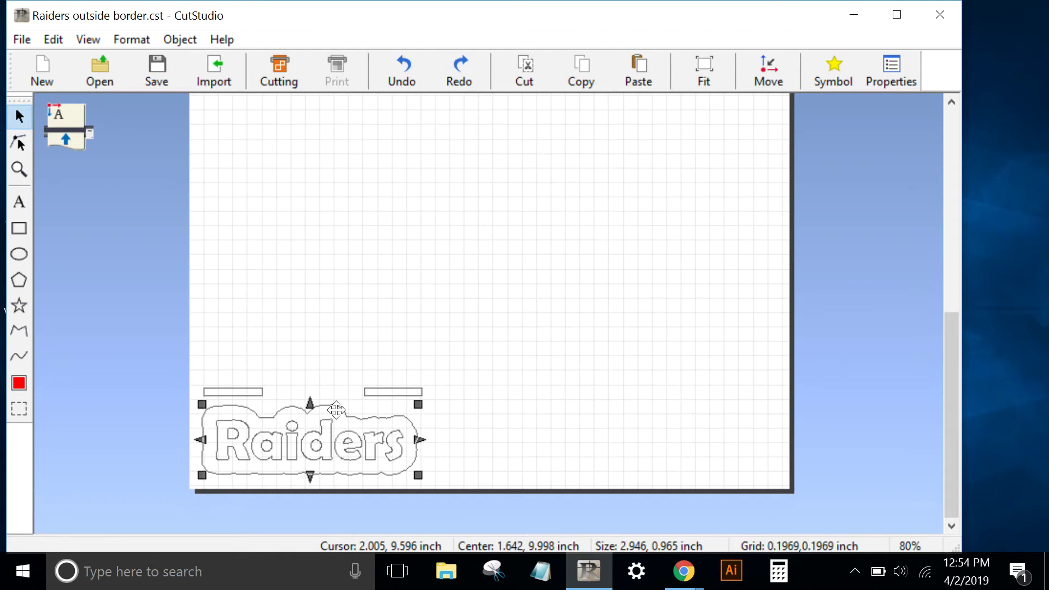
key(Delete)
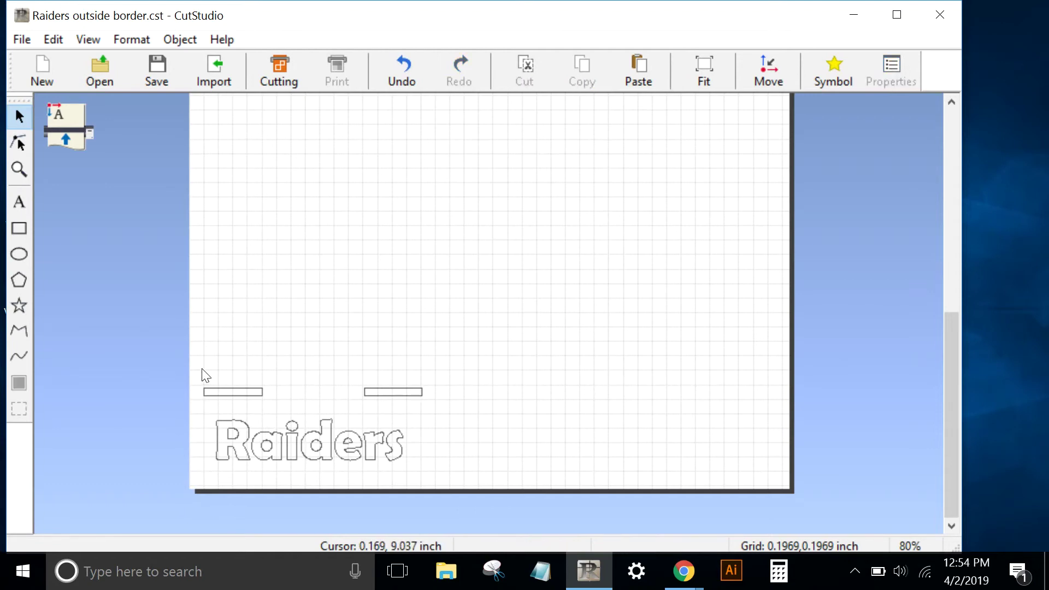
- Copy the Raiders lettering with its registration marks and place a copy to the right
drag(199, 370, 445, 481)
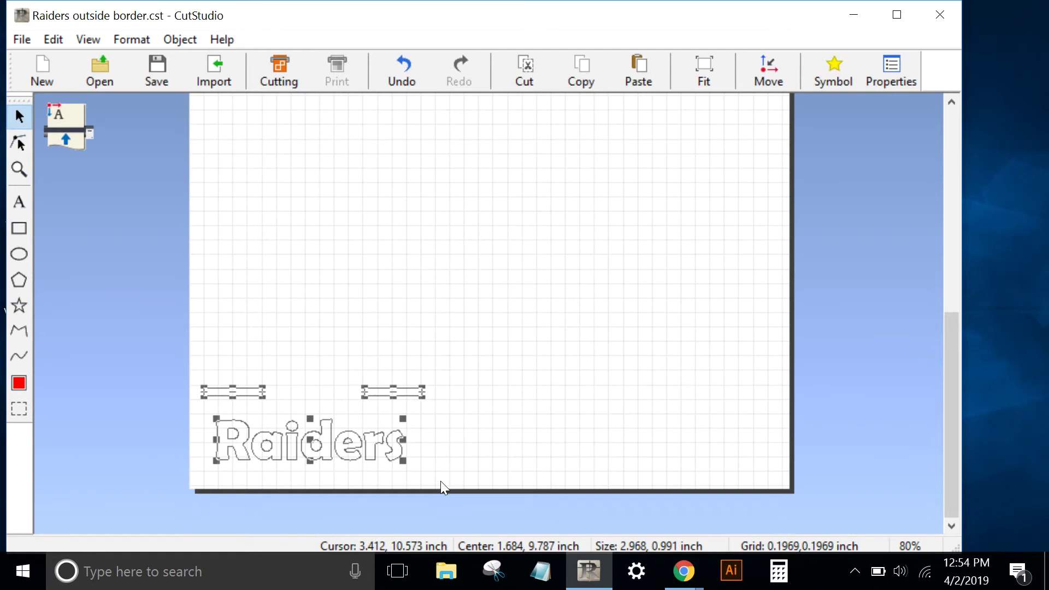
key(ctrl+c)
key(ctrl+v)
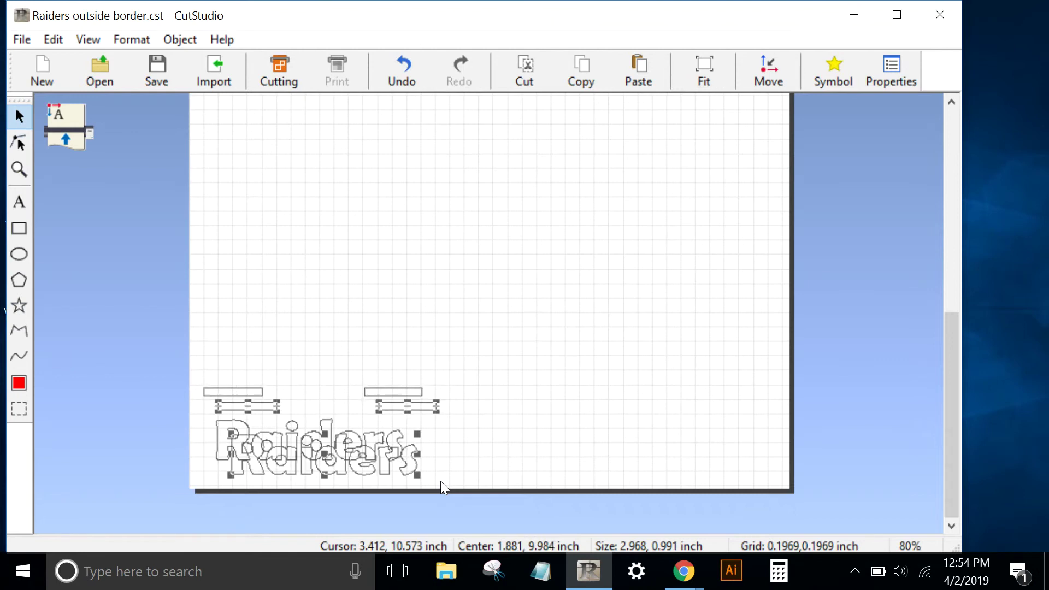
drag(390, 405, 634, 394)
click(570, 337)
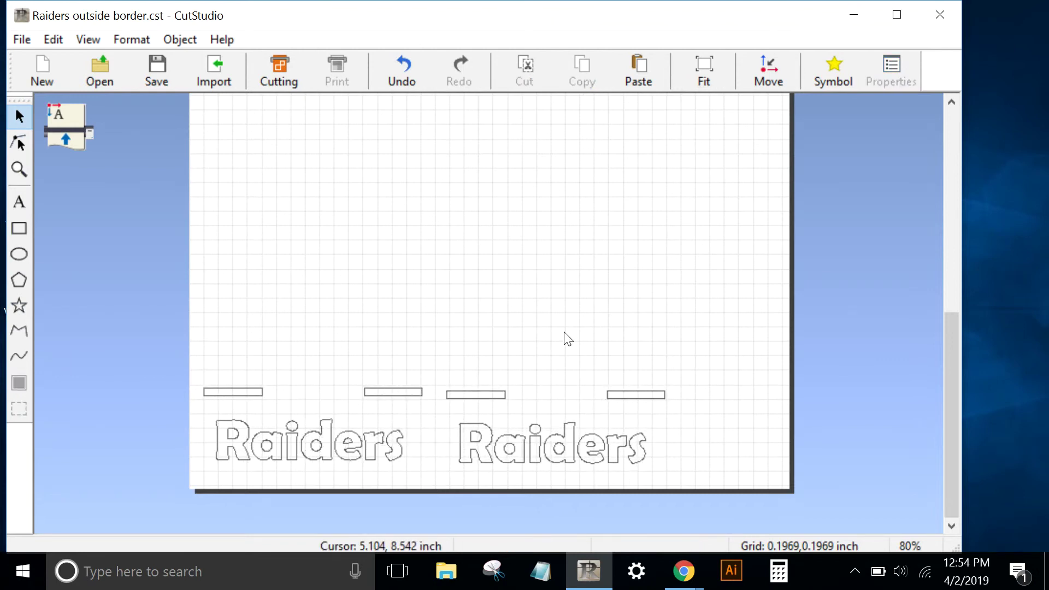
- Add two more lettering copies in the upper row to complete the 2x2 grid
key(ctrl+v)
drag(412, 421, 375, 304)
click(494, 274)
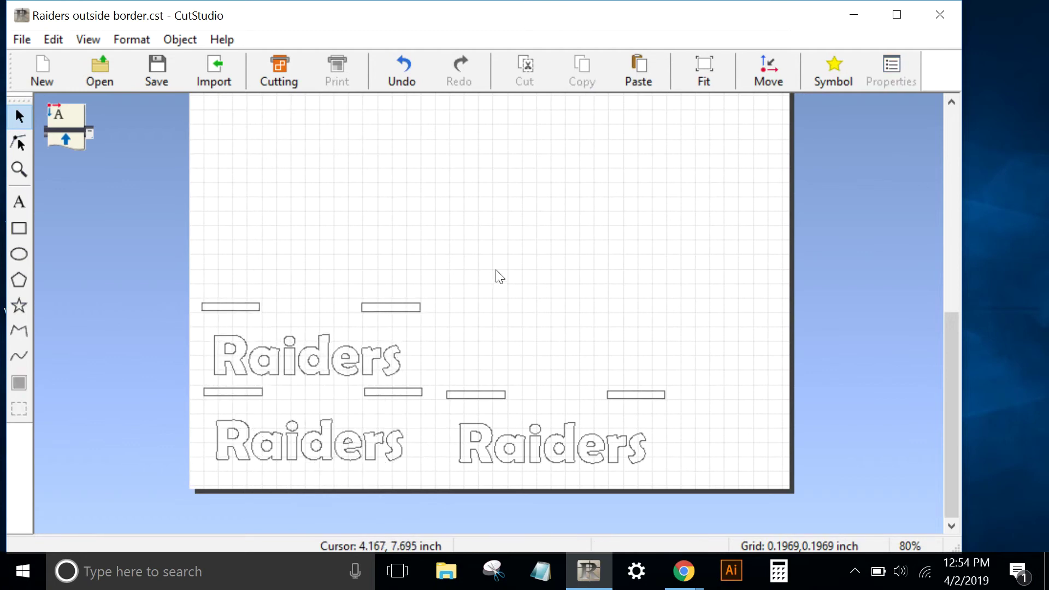
click(316, 355)
drag(191, 283, 430, 379)
drag(377, 361, 392, 444)
drag(415, 486, 609, 341)
click(569, 253)
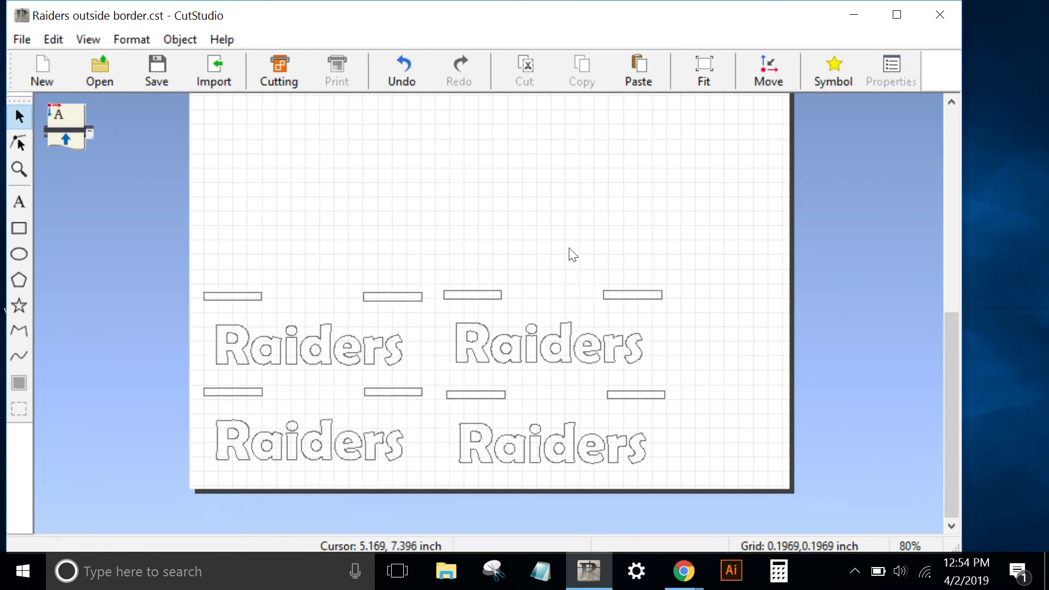
- Save As 'Raiders text.cst', replacing 'outside border' with 'text' in the file name
click(20, 39)
click(99, 100)
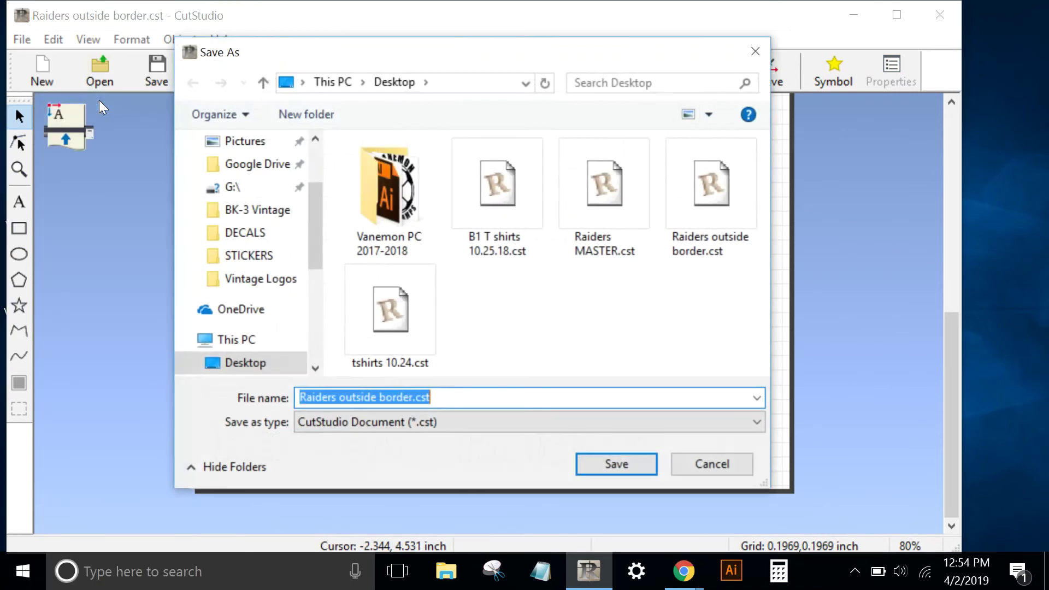
click(341, 402)
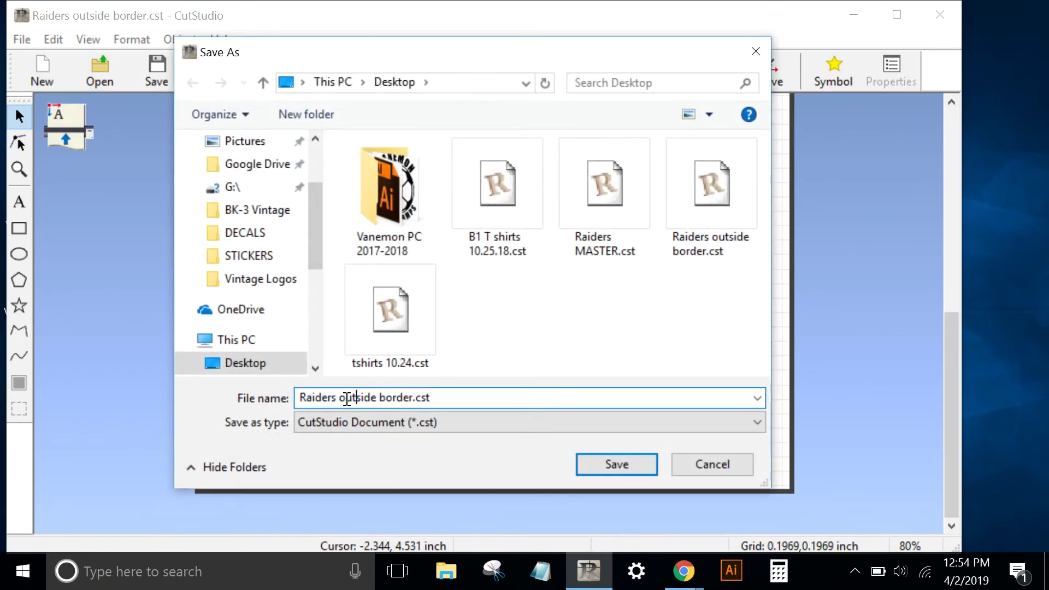
drag(340, 399, 409, 397)
text(text)
click(629, 464)
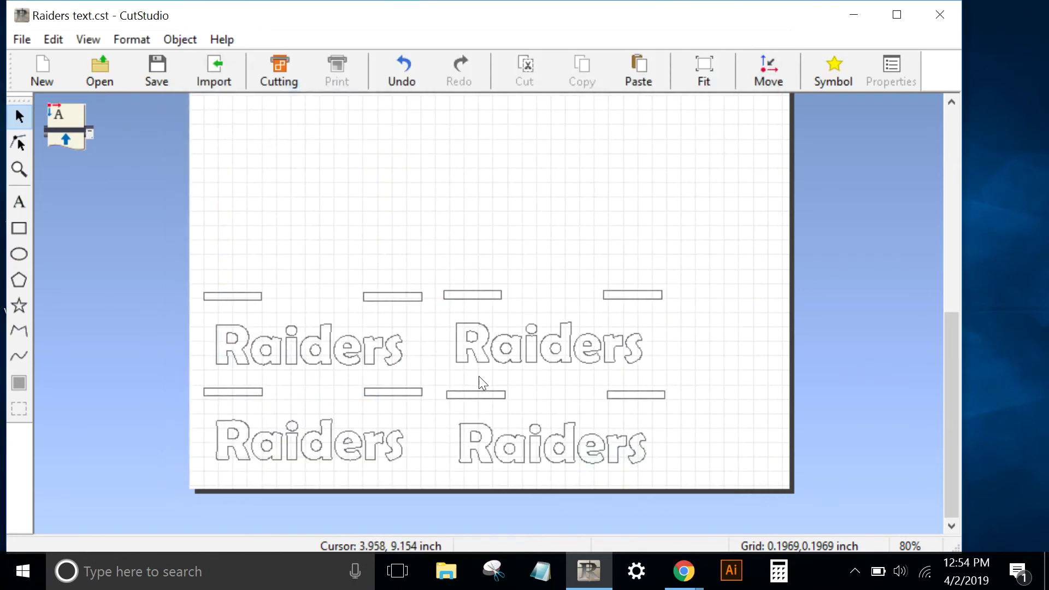
scroll(479, 377, up, 1)
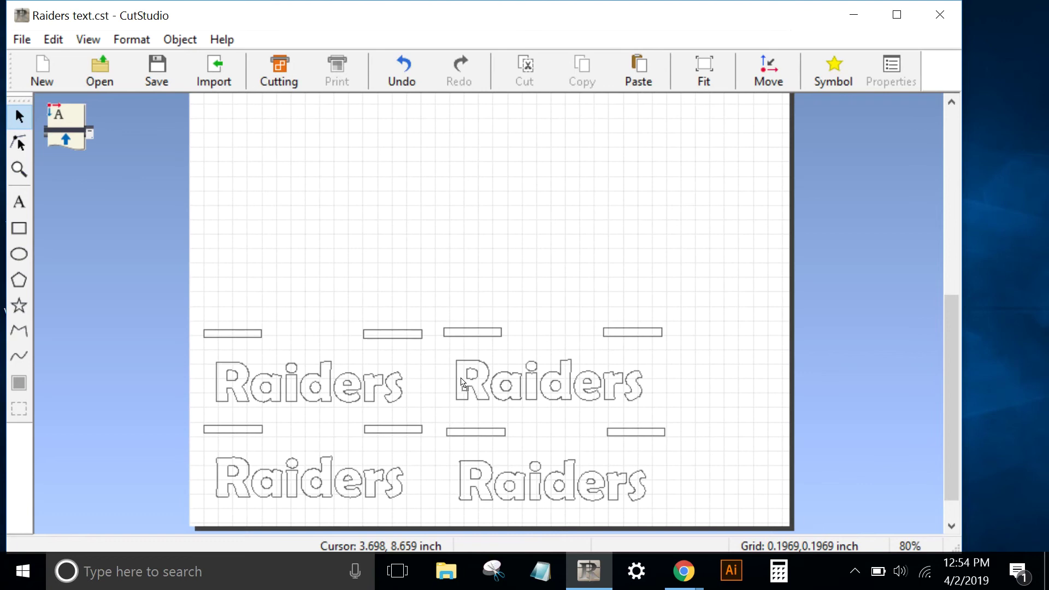